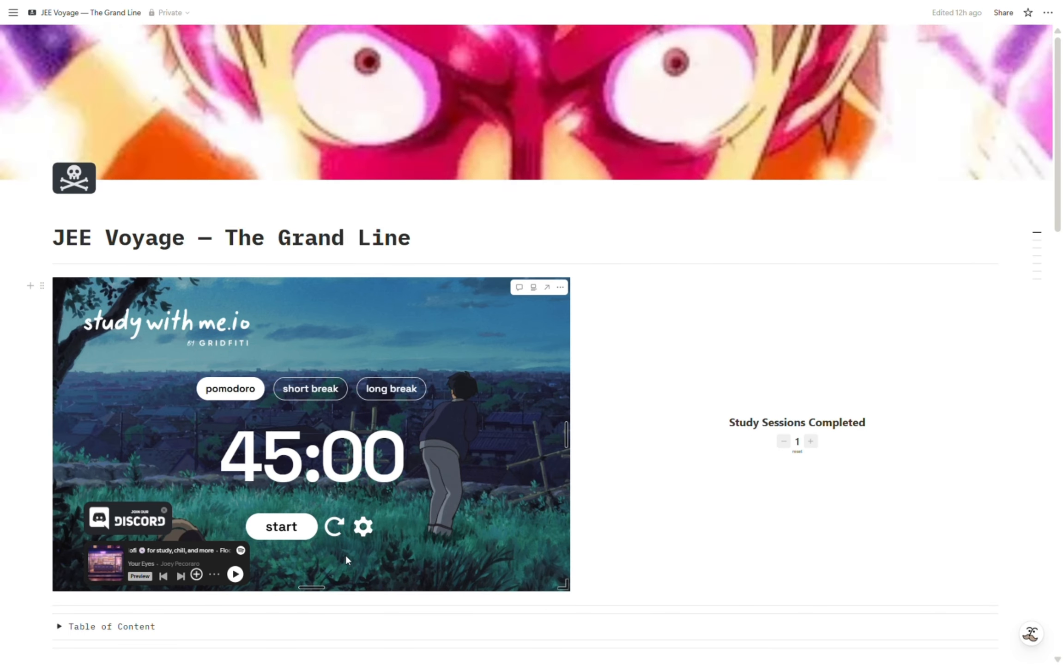
Start the 45-minute pomodoro timer and raise the Study Sessions Completed counter to 7.
{"action": "left_click", "coordinate": [290, 531]}
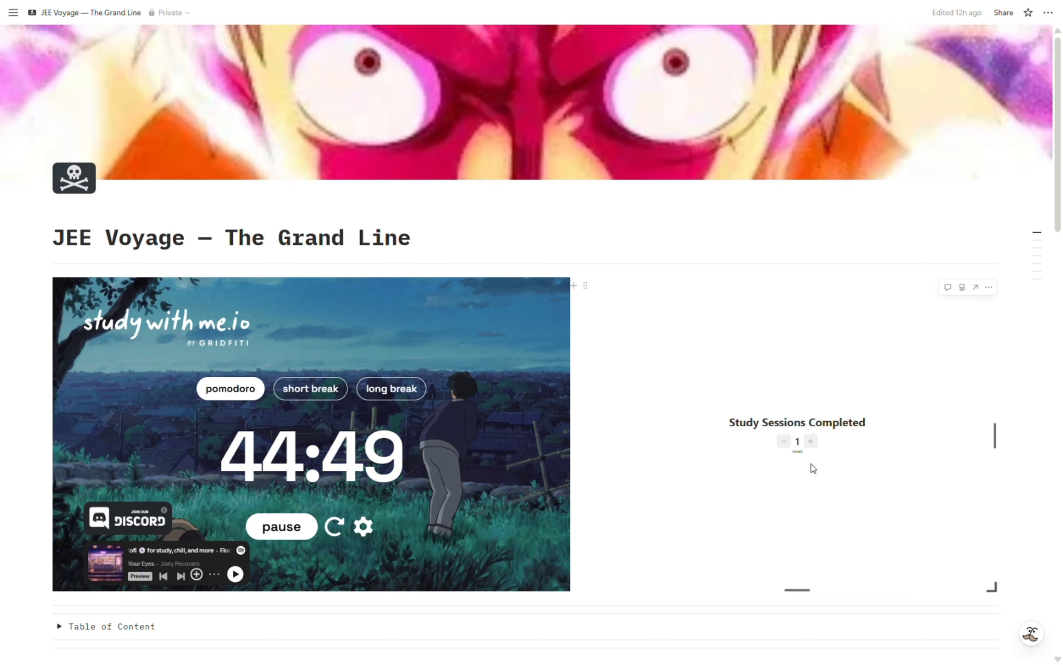
{"action": "left_click", "coordinate": [810, 441]}
{"action": "left_click", "coordinate": [810, 442]}
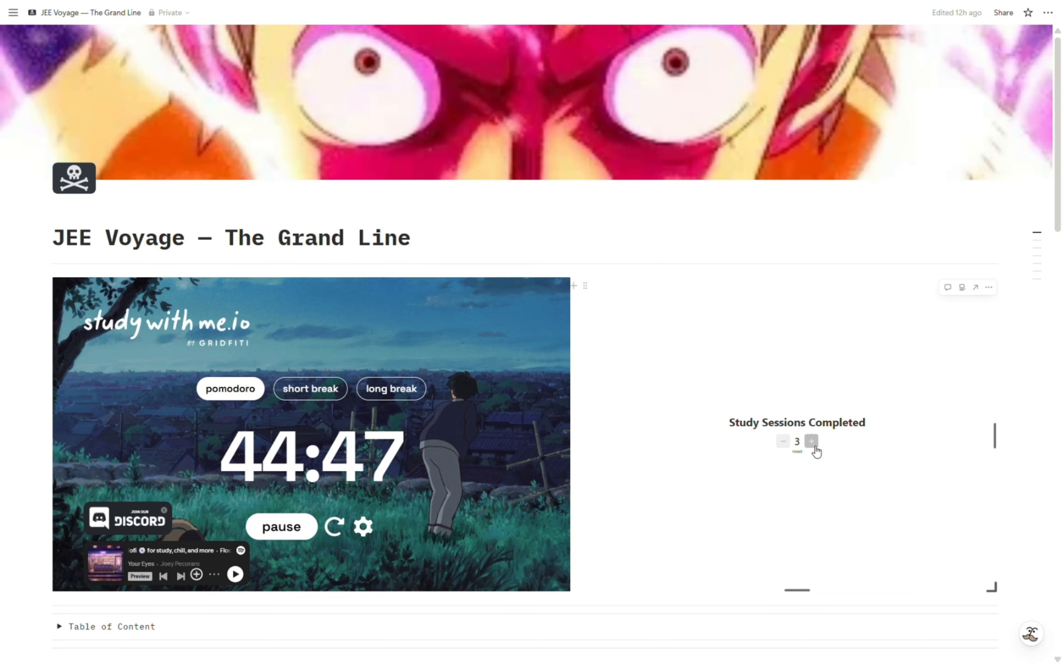
{"action": "left_click", "coordinate": [810, 442]}
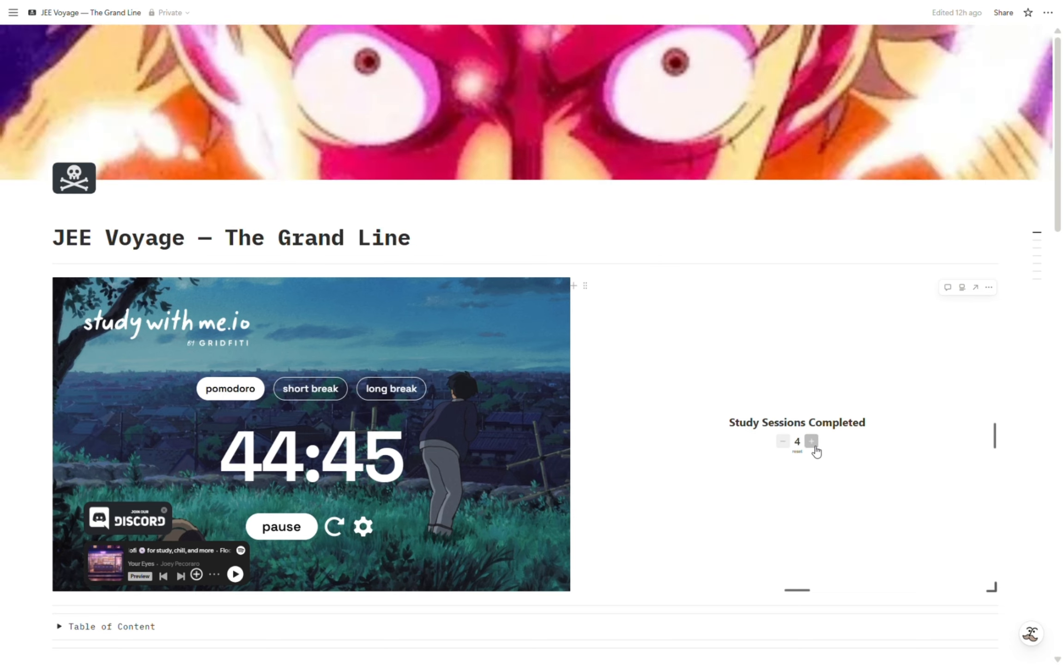
{"action": "left_click", "coordinate": [811, 441]}
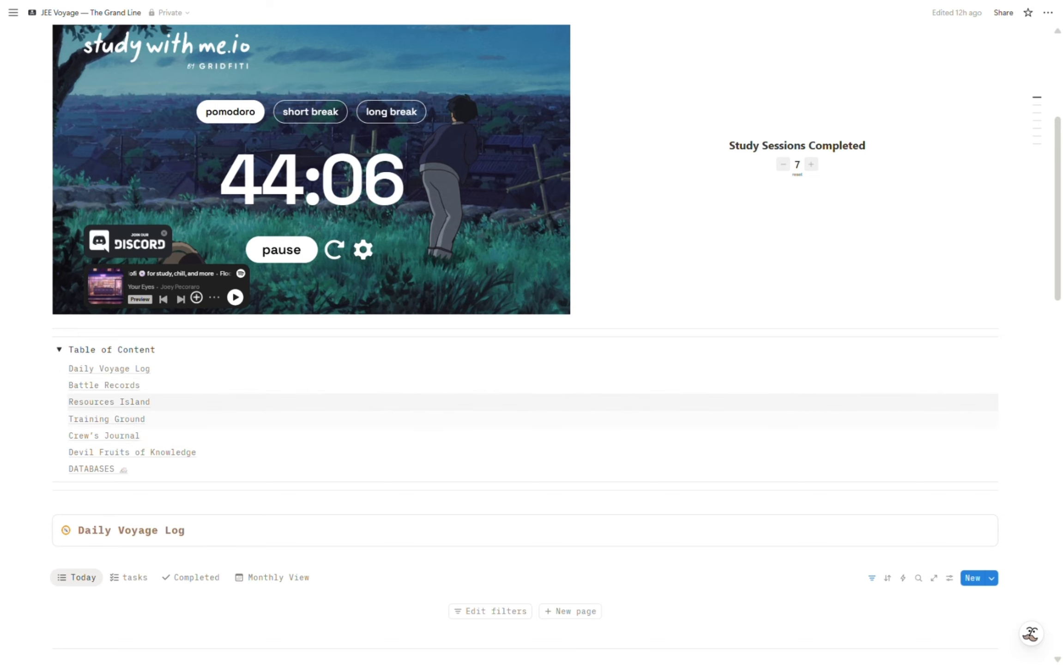
Collapse the Table of Content and add a task named "Task 1" to the Today view of the Daily Voyage Log.
{"action": "mouse_move", "coordinate": [1042, 133]}
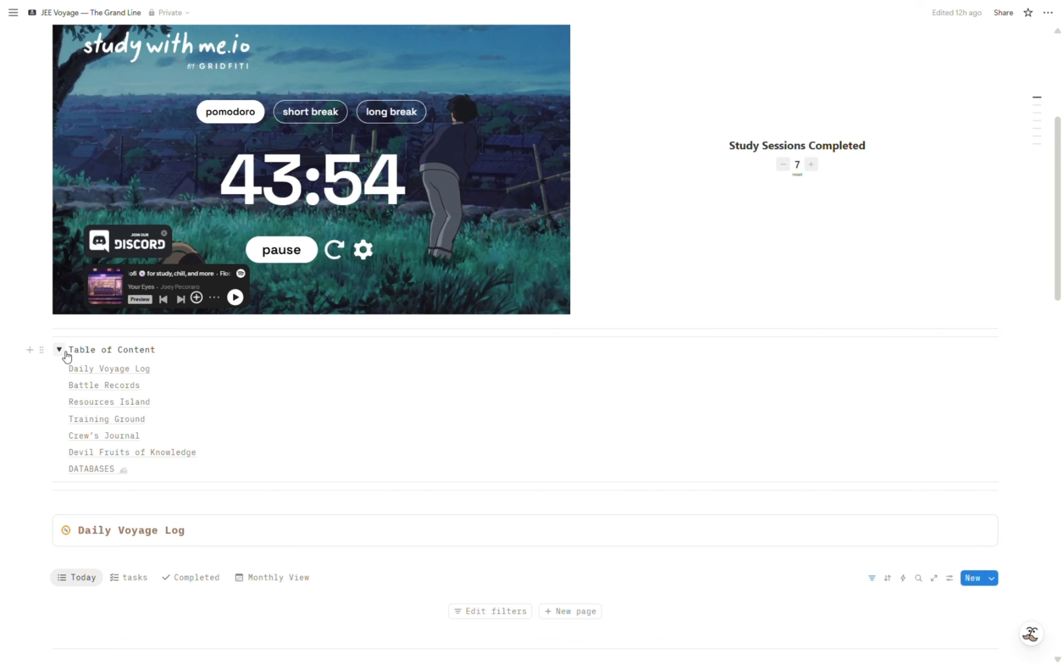
{"action": "left_click", "coordinate": [60, 350]}
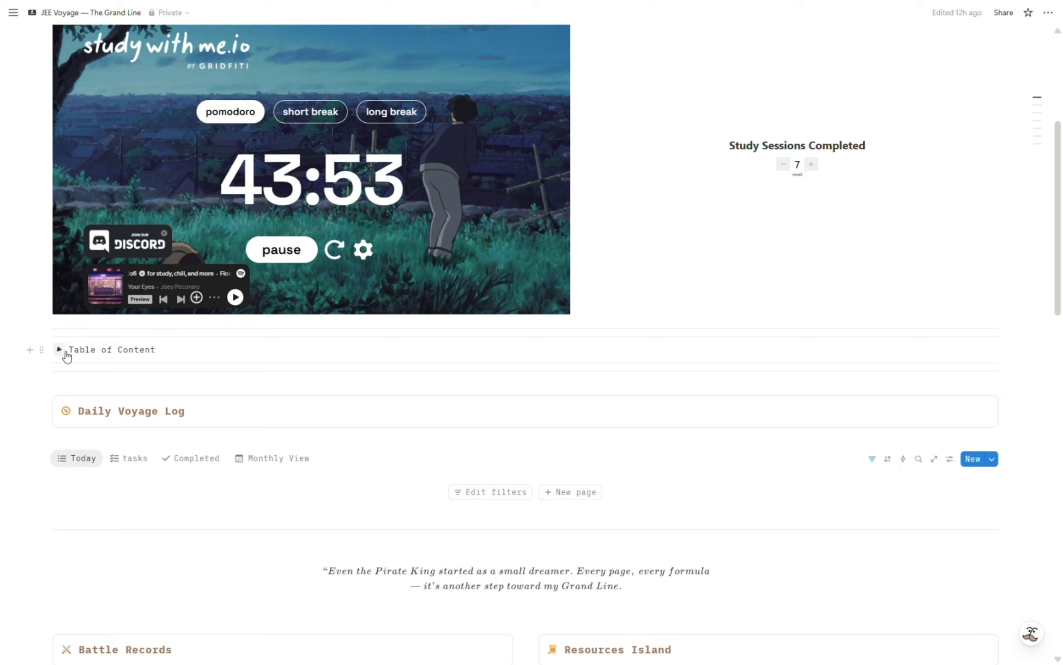
{"action": "scroll", "coordinate": [442, 439], "scroll_direction": "down", "scroll_amount": 3}
{"action": "scroll", "coordinate": [441, 442], "scroll_direction": "down", "scroll_amount": 1}
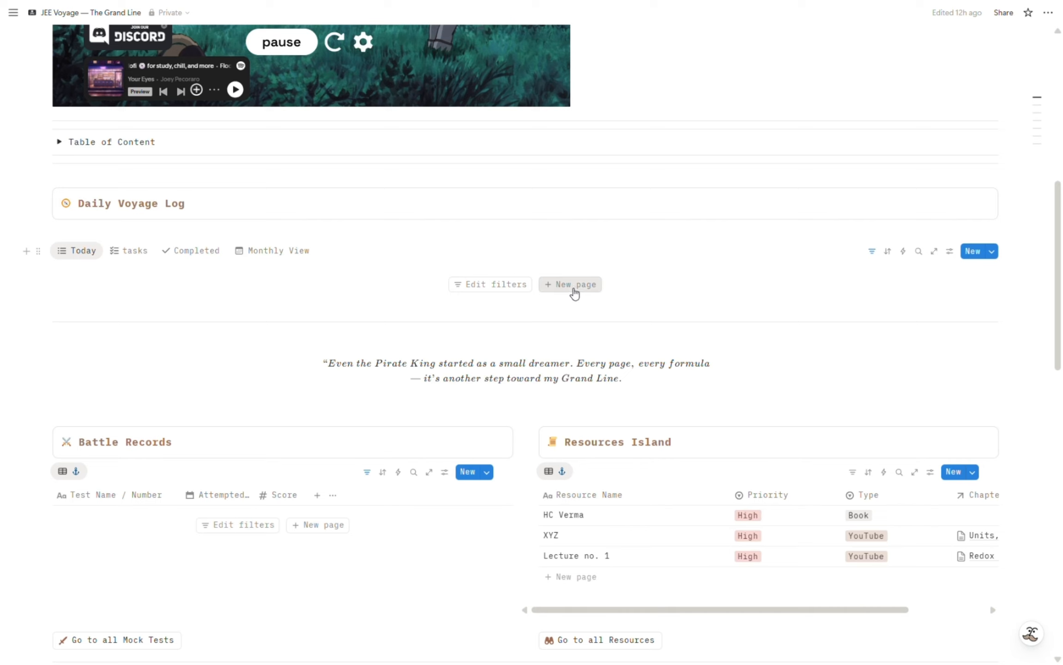
{"action": "left_click", "coordinate": [572, 285]}
{"action": "type", "text": "T"}
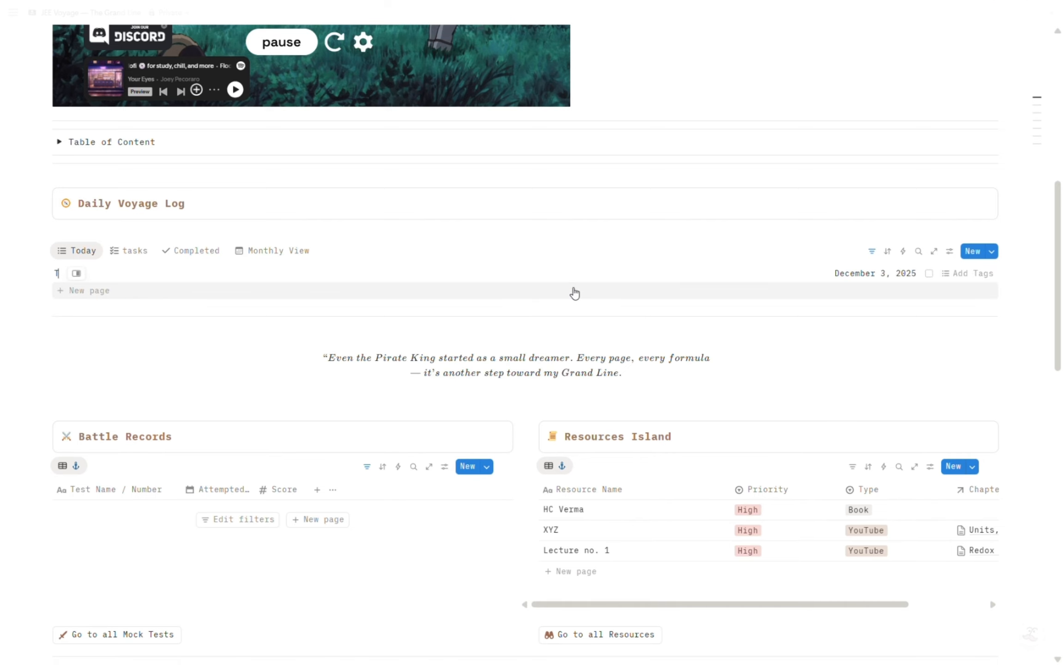
{"action": "type", "text": "ask 1"}
{"action": "scroll", "coordinate": [575, 293], "scroll_direction": "up", "scroll_amount": 2}
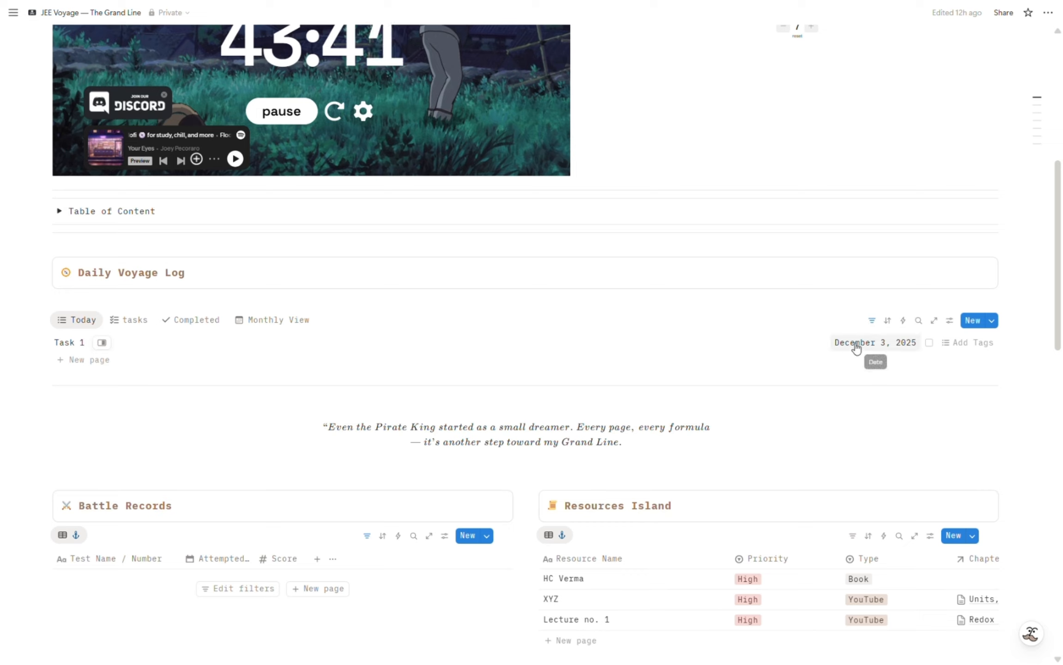
{"action": "left_click", "coordinate": [1035, 392]}
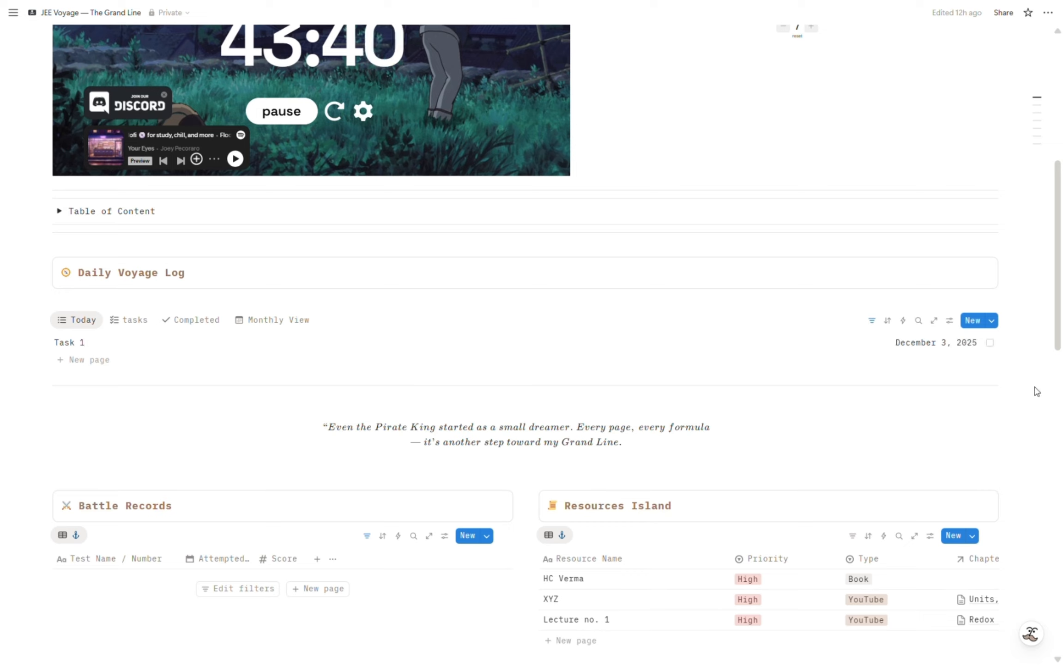
Check and uncheck Task 1's completion in the Today view, and mark it as done in the tasks calendar view.
{"action": "left_click", "coordinate": [990, 344]}
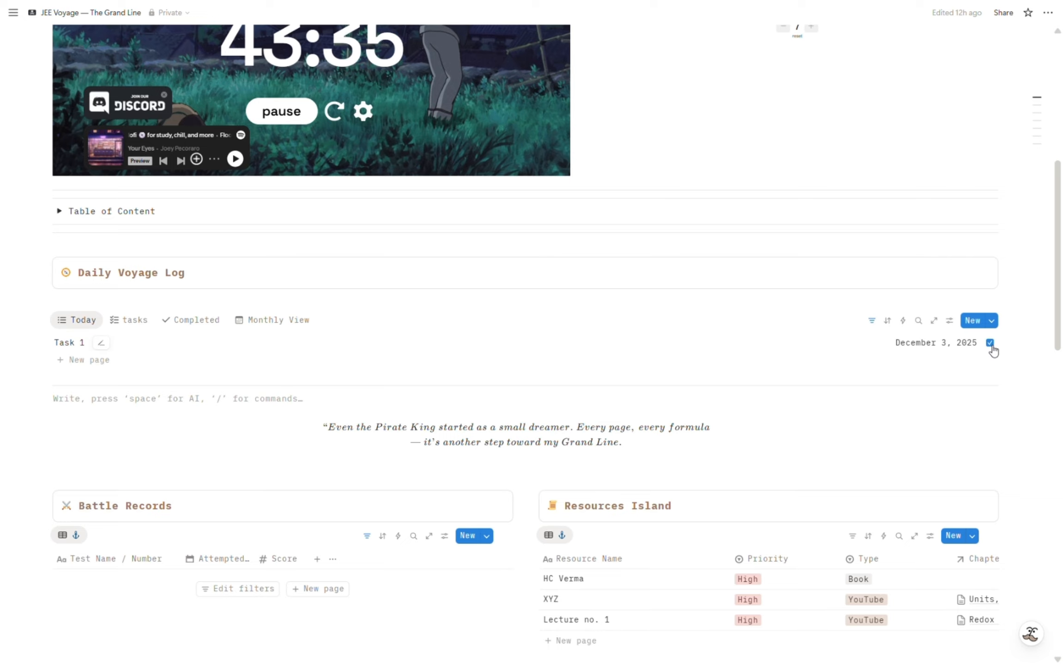
{"action": "left_click", "coordinate": [991, 343]}
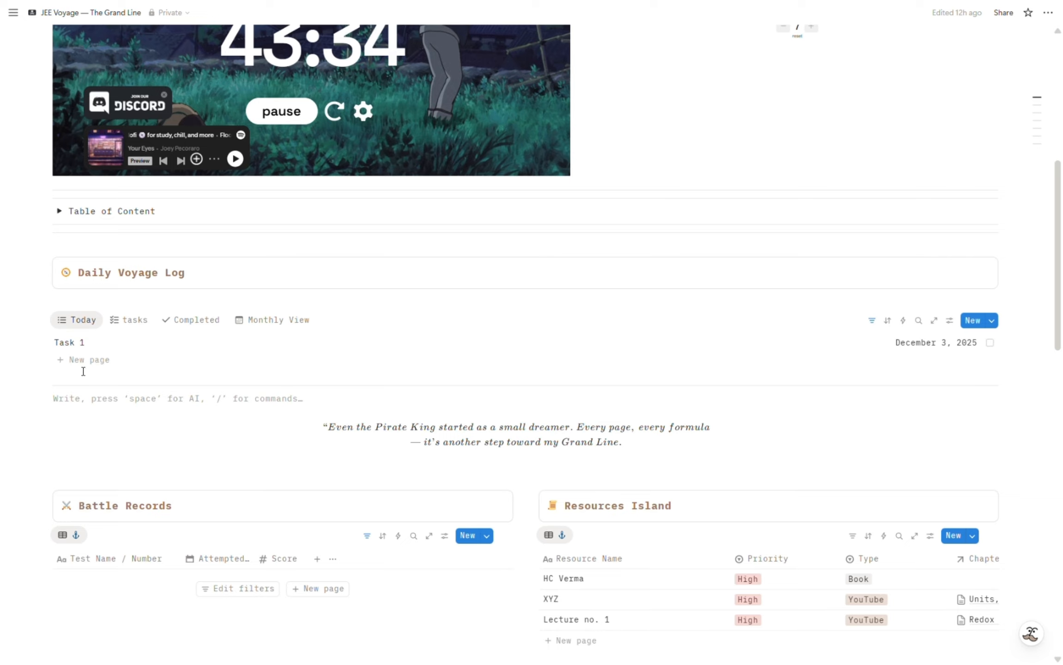
{"action": "left_click", "coordinate": [146, 325]}
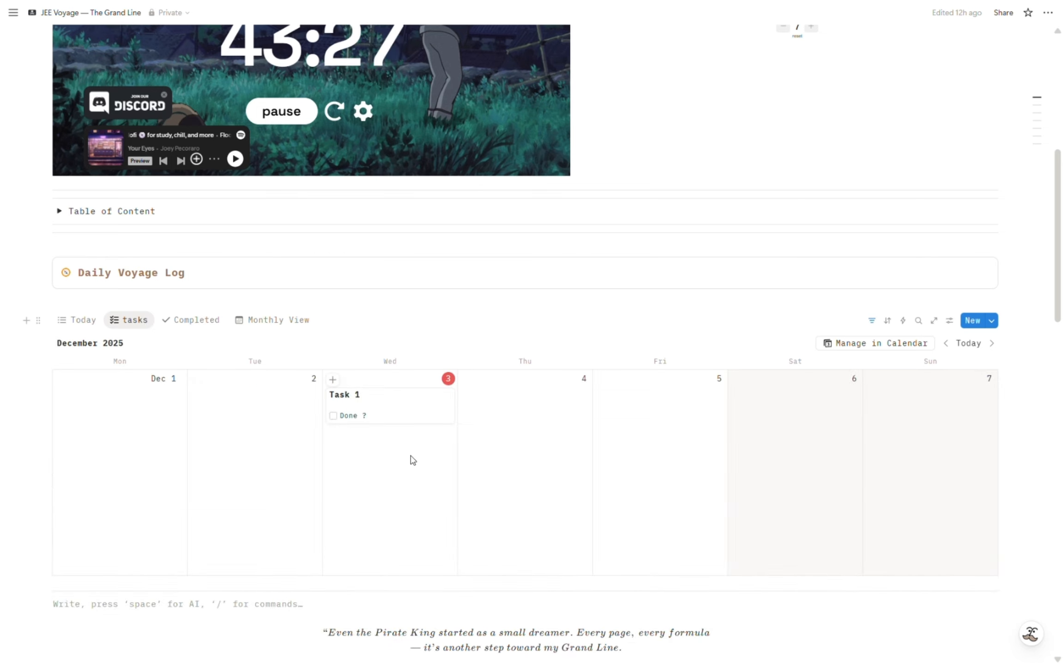
{"action": "left_click", "coordinate": [333, 416]}
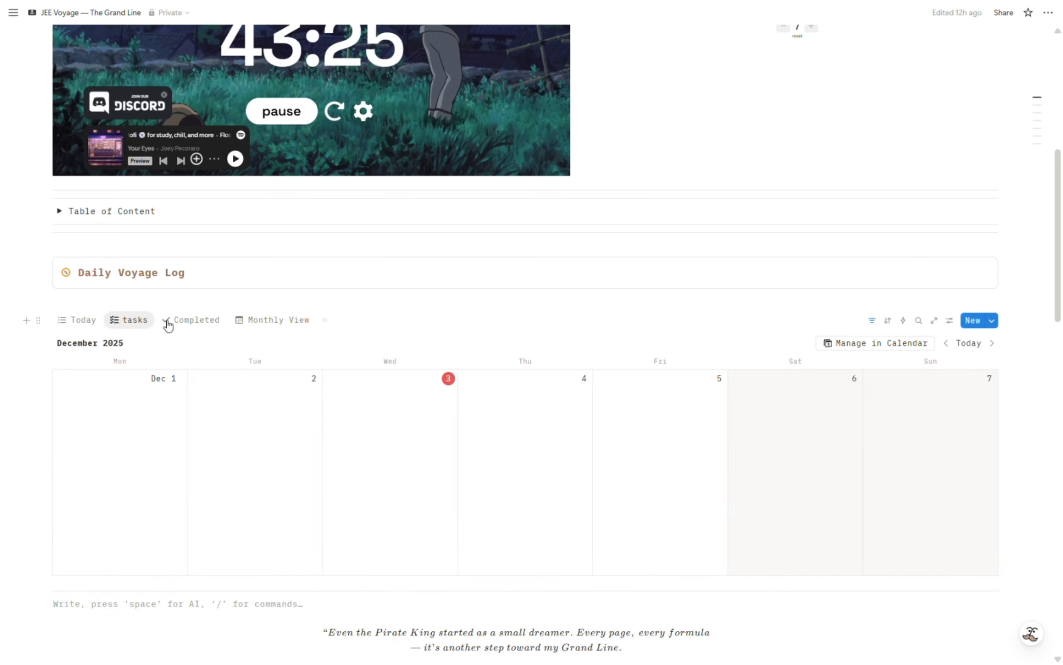
Look for Task 1 in the Completed and Monthly View calendars of the Daily Voyage Log.
{"action": "left_click", "coordinate": [206, 322]}
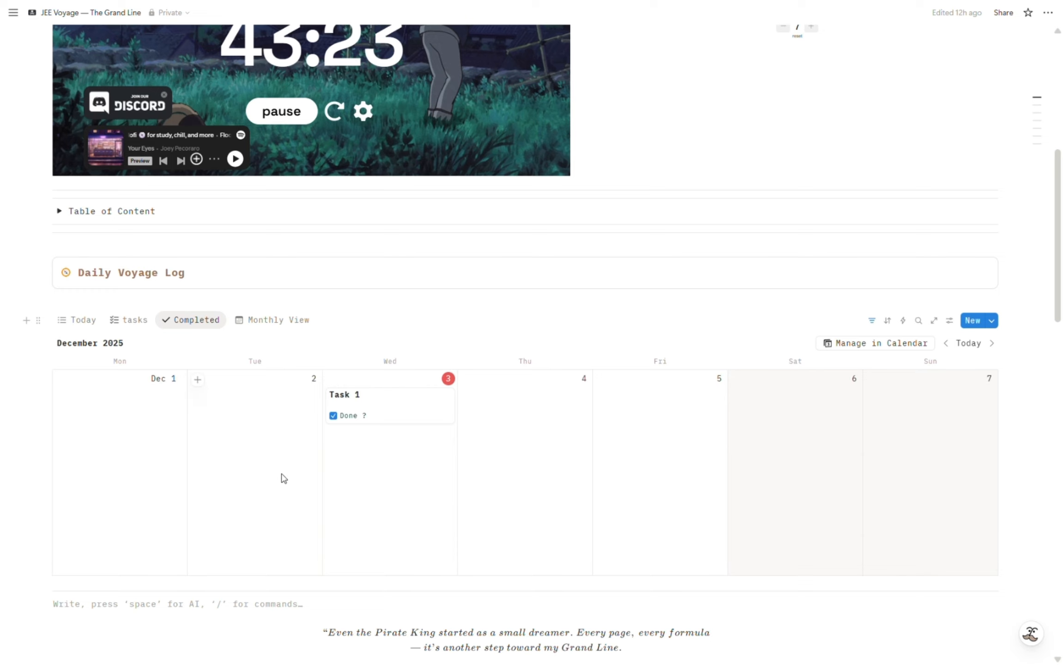
{"action": "left_click", "coordinate": [277, 319]}
{"action": "scroll", "coordinate": [489, 380], "scroll_direction": "down", "scroll_amount": 3}
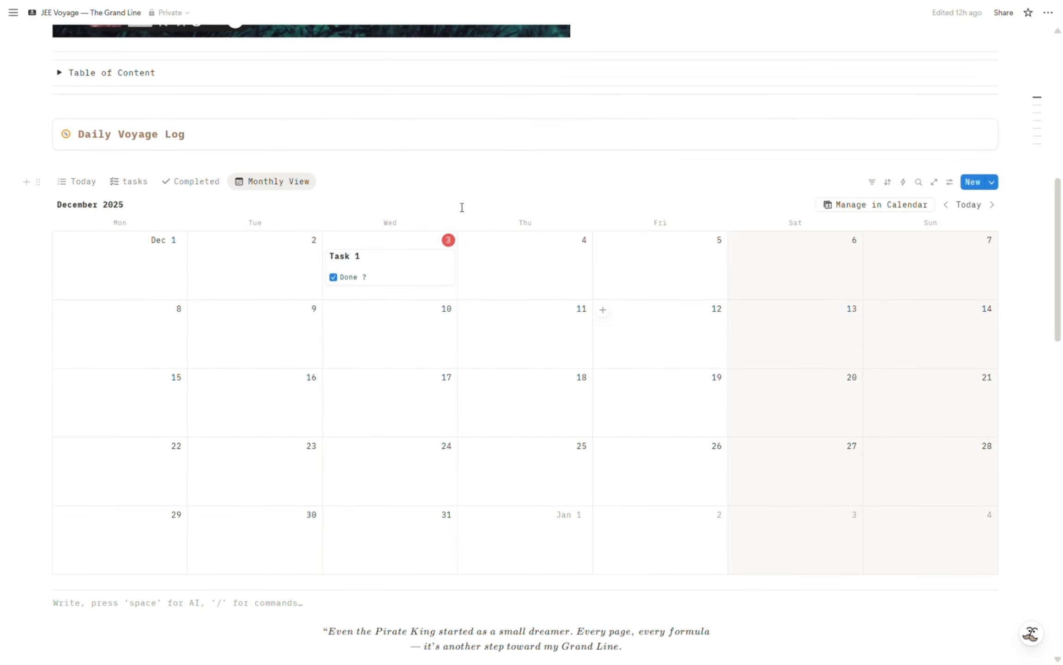
Open Task 1's page from the Today view and write the note "In this task I will be recording a video for the template users".
{"action": "left_click", "coordinate": [86, 185]}
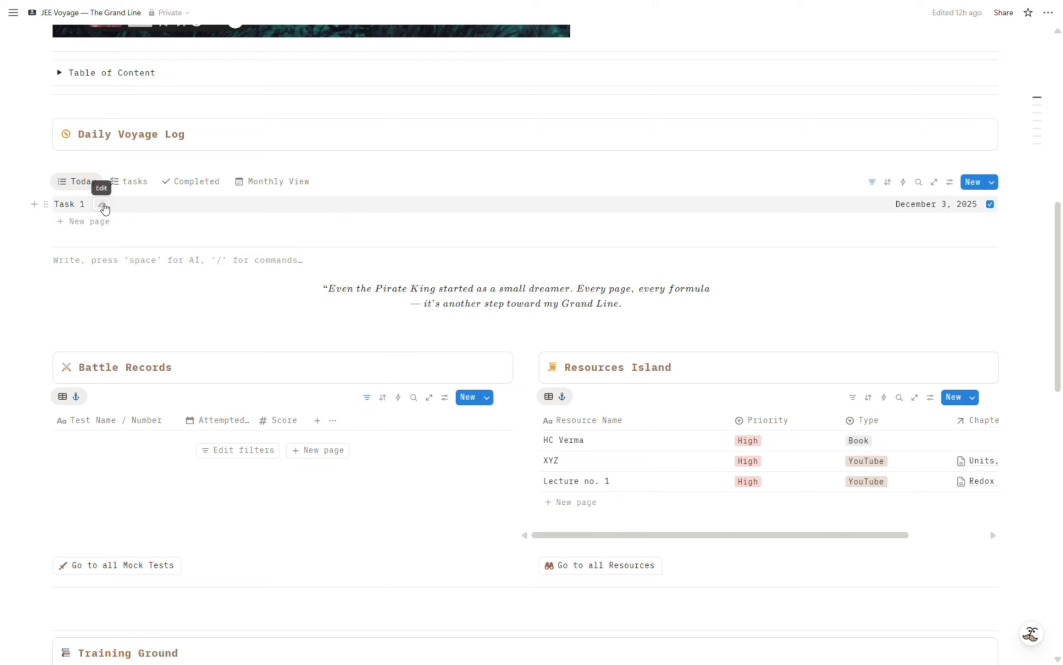
{"action": "left_click", "coordinate": [102, 204]}
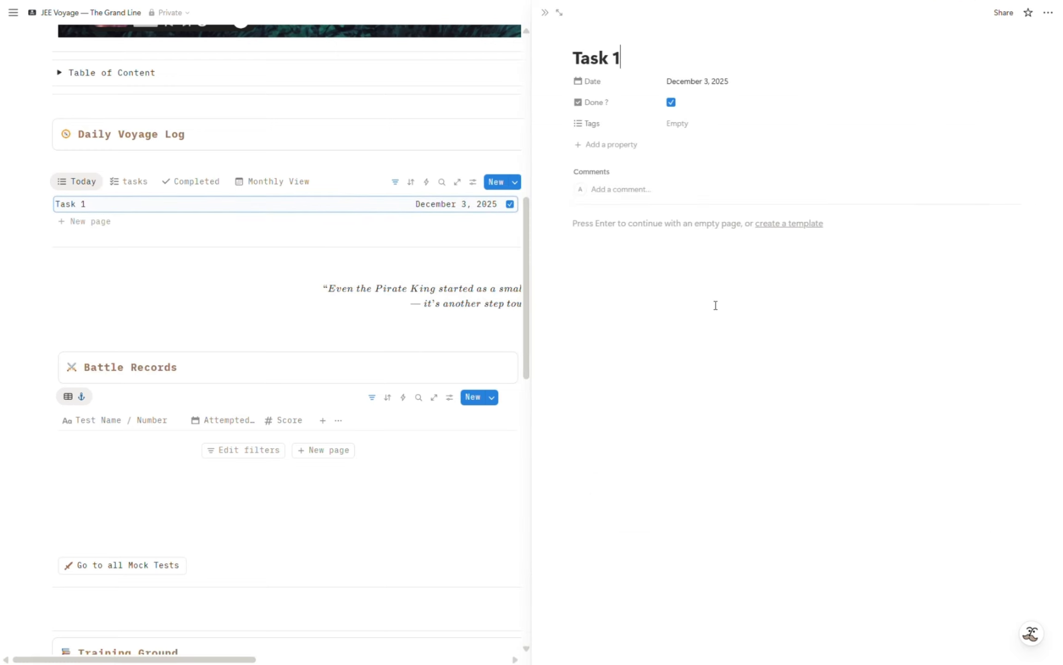
{"action": "key", "text": "Return"}
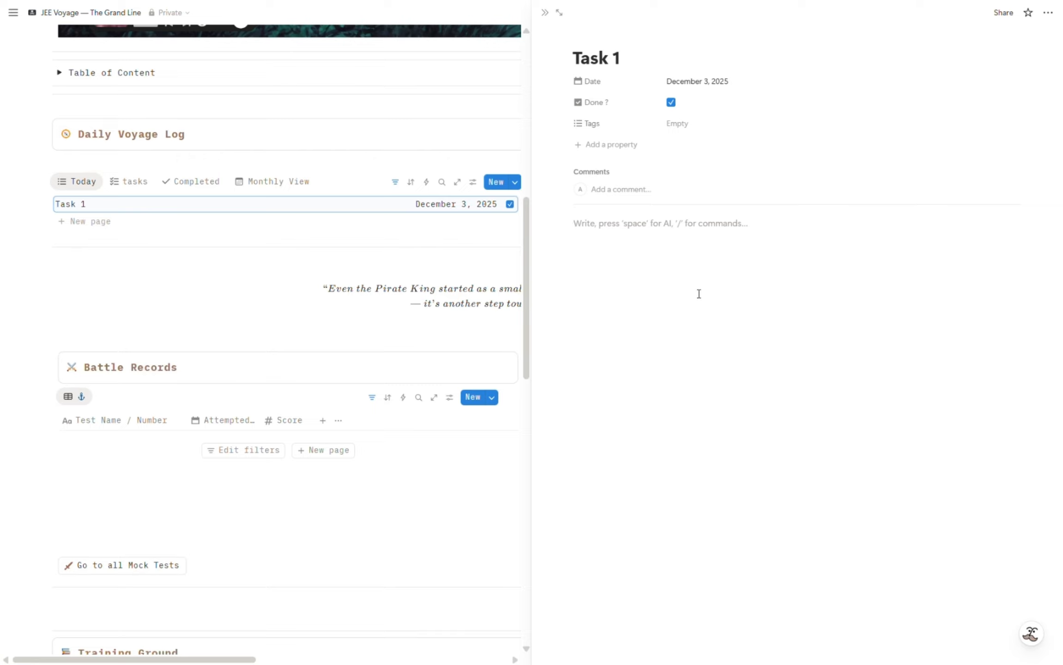
{"action": "type", "text": "In this"}
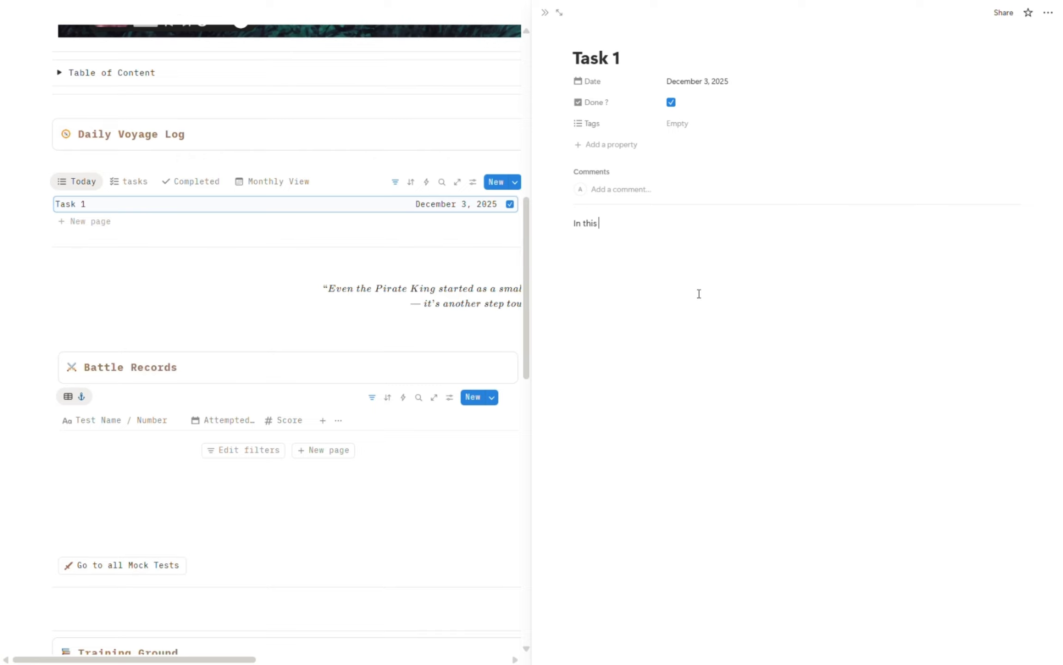
{"action": "type", "text": " task I will be recording a video for the template users."}
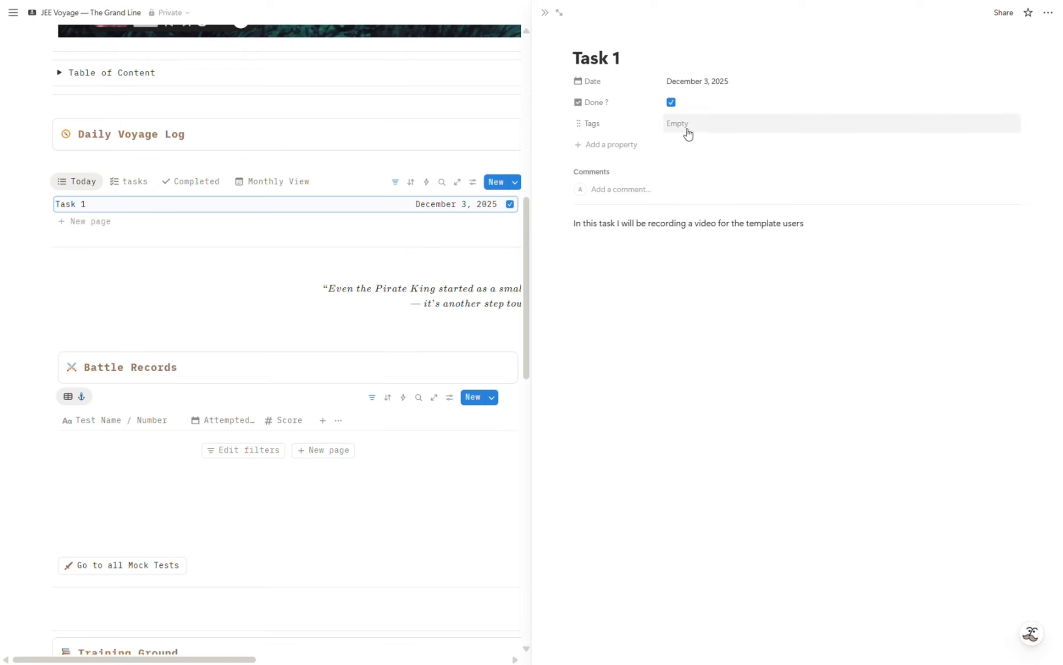
Assign the tag "Presonal" to Task 1 and close its page.
{"action": "left_click", "coordinate": [688, 134]}
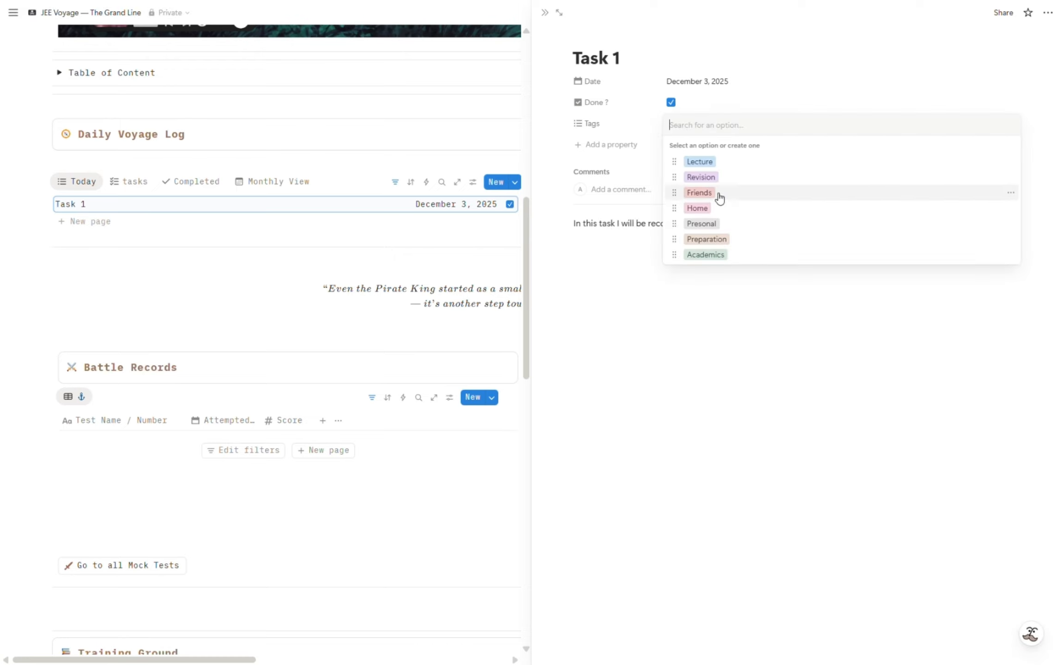
{"action": "left_click", "coordinate": [720, 223]}
{"action": "left_click", "coordinate": [546, 269]}
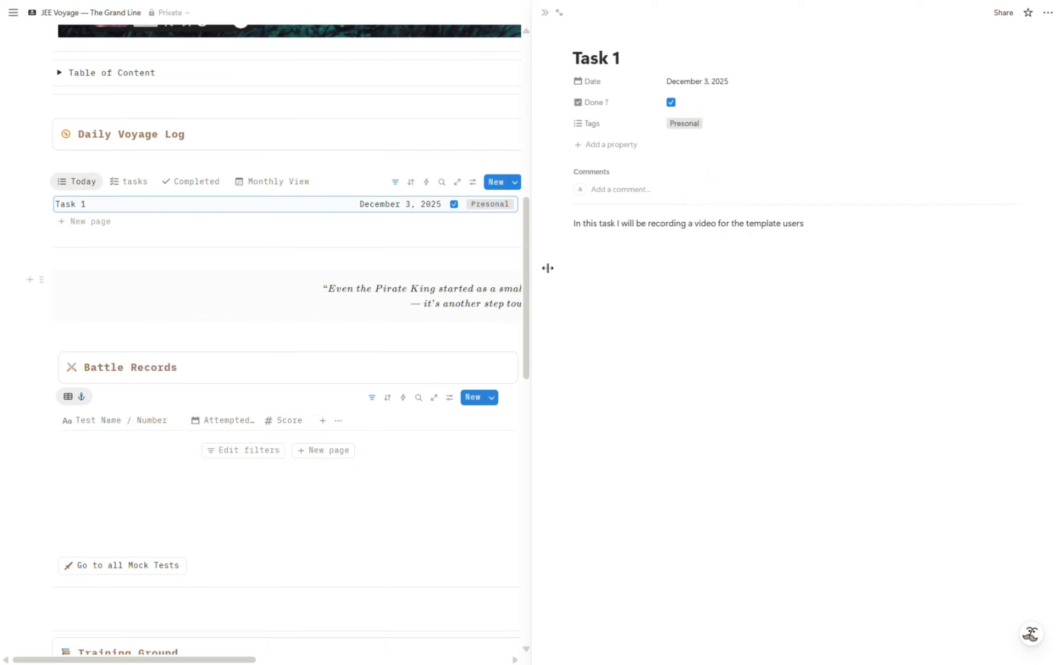
{"action": "left_click", "coordinate": [545, 13]}
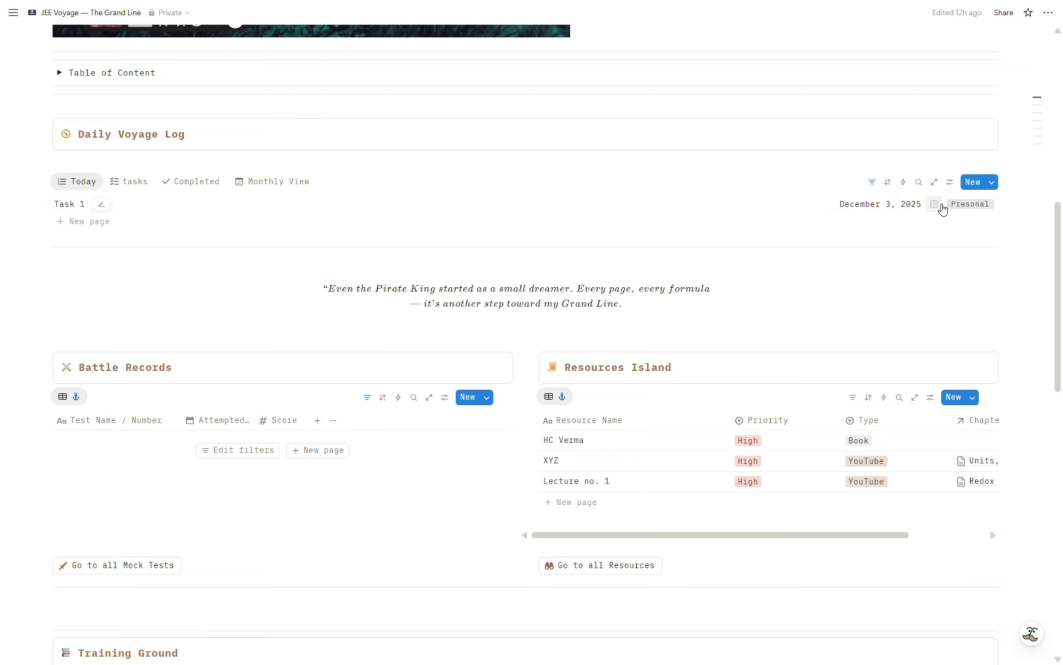
Review the tasks, Completed and Monthly View calendars of the Daily Voyage Log in turn.
{"action": "left_click", "coordinate": [132, 184]}
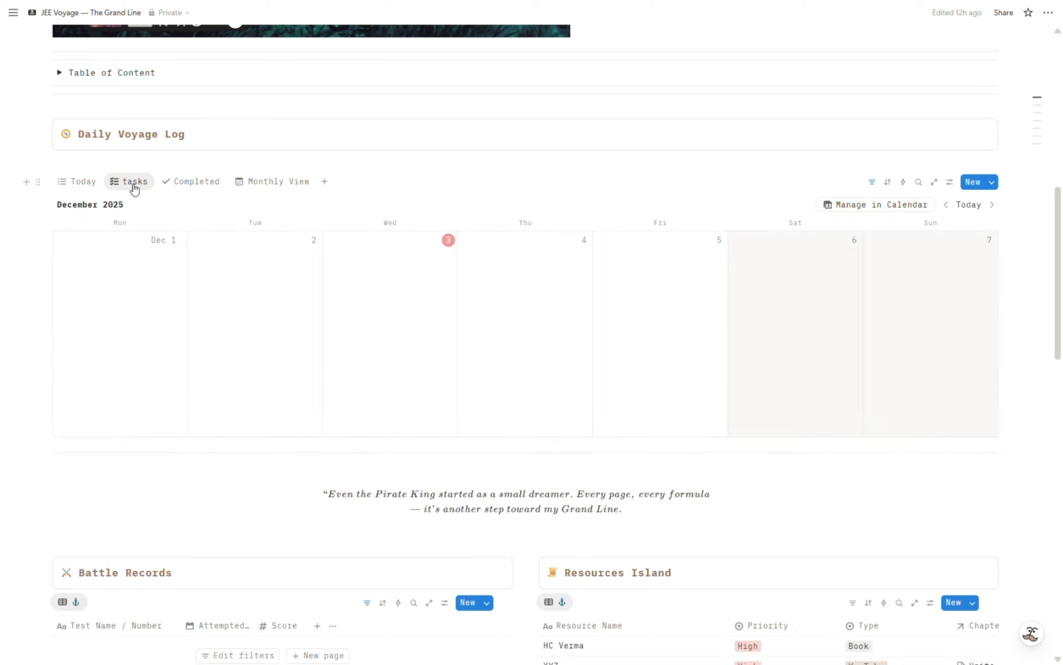
{"action": "left_click", "coordinate": [196, 184]}
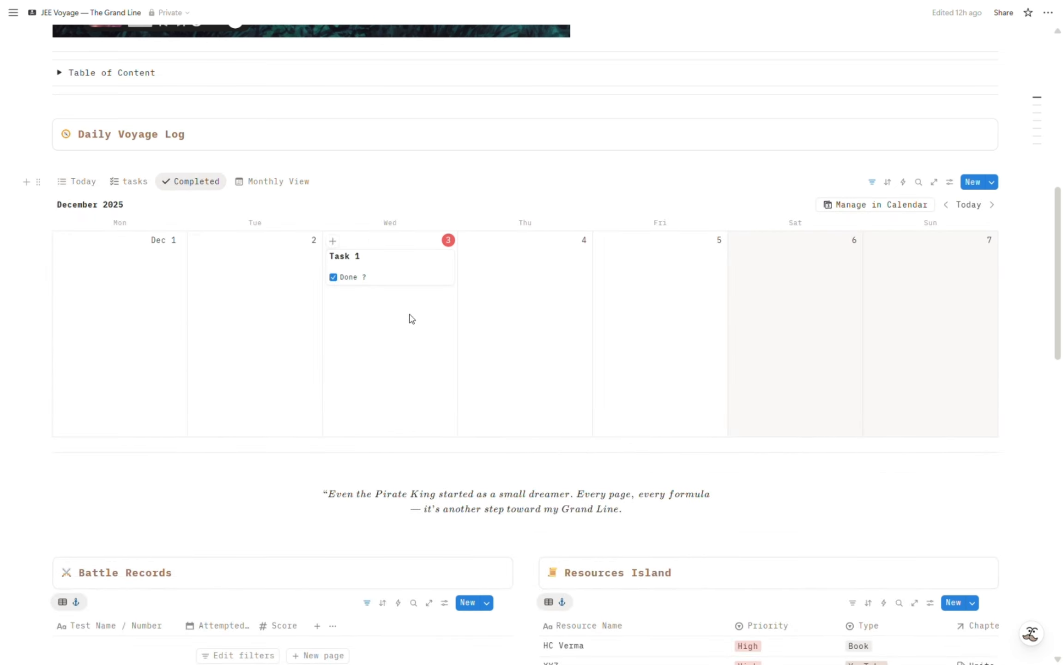
{"action": "left_click", "coordinate": [263, 183]}
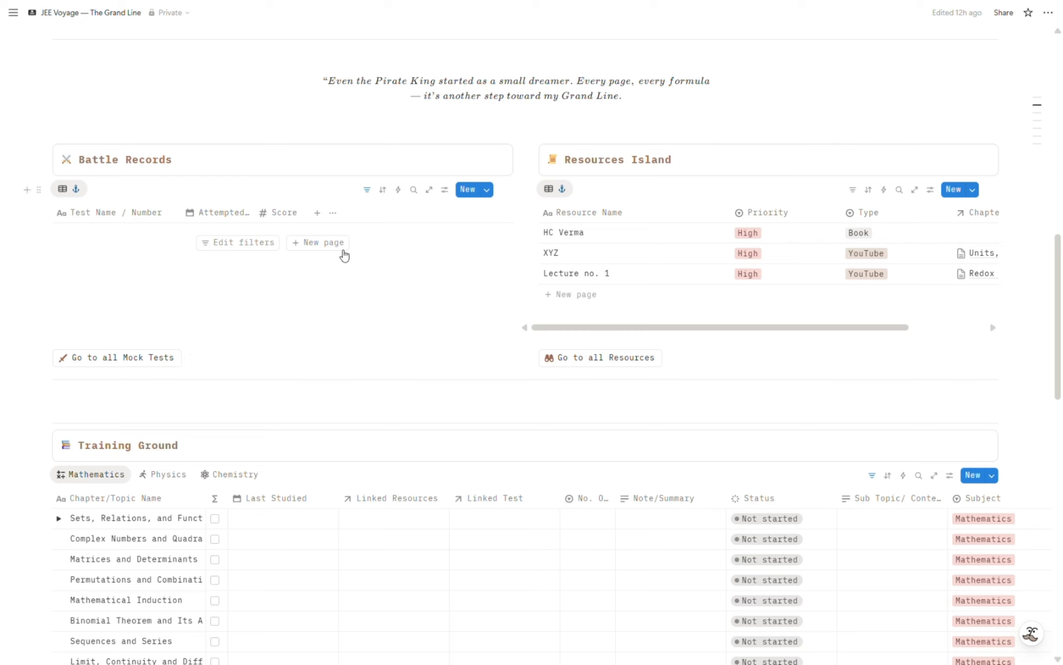
Add a new test entry named "Mock 1" to the Battle Records table.
{"action": "left_click", "coordinate": [342, 250]}
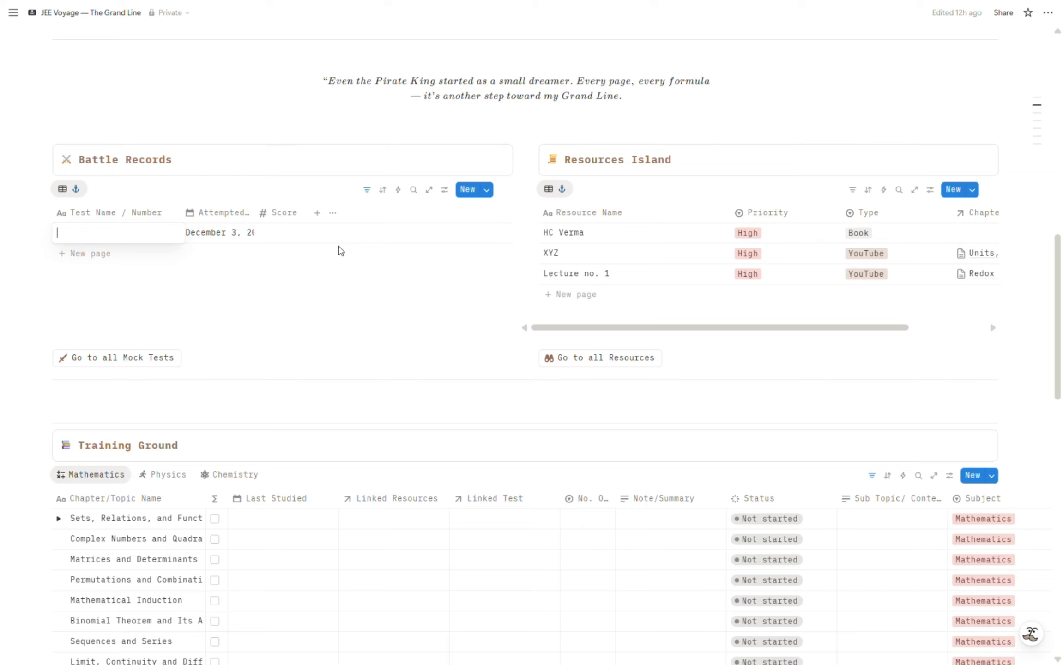
{"action": "type", "text": "Mock"}
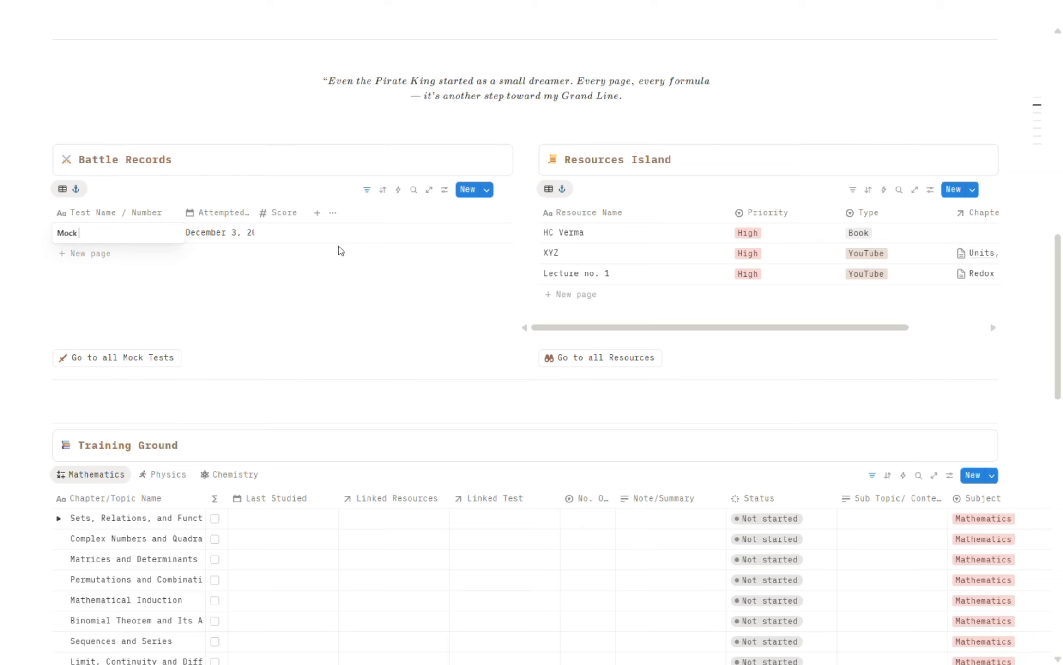
{"action": "type", "text": " 1"}
{"action": "key", "text": "Escape"}
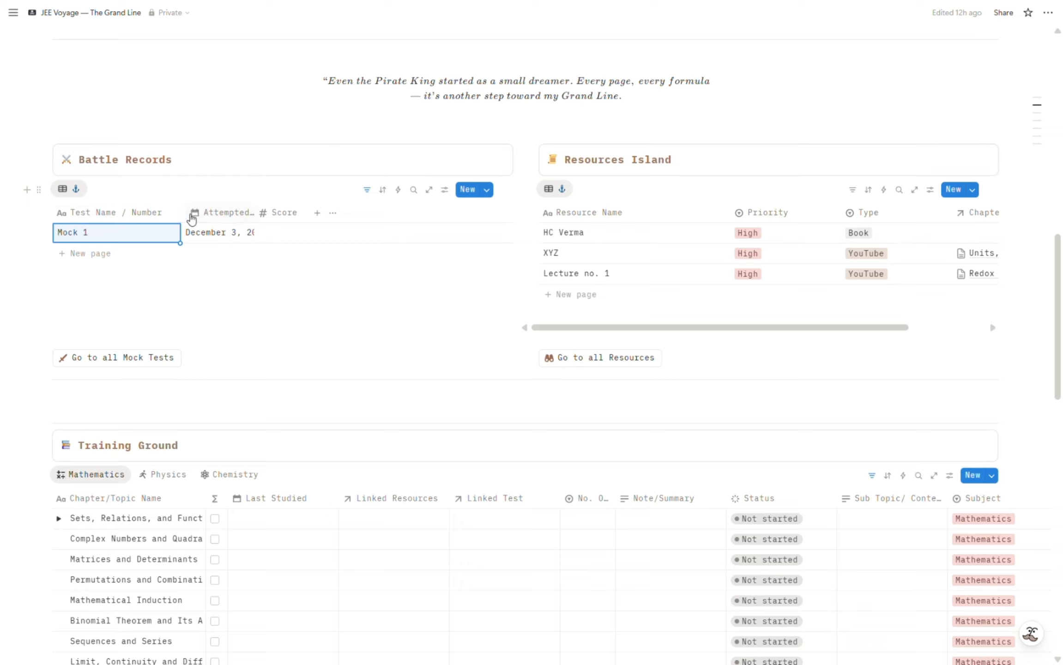
Widen the Test Name / Number and Attempted Date columns in Battle Records, and set Mock 1's score to 123.
{"action": "left_click_drag", "start_coordinate": [186, 214], "coordinate": [286, 215]}
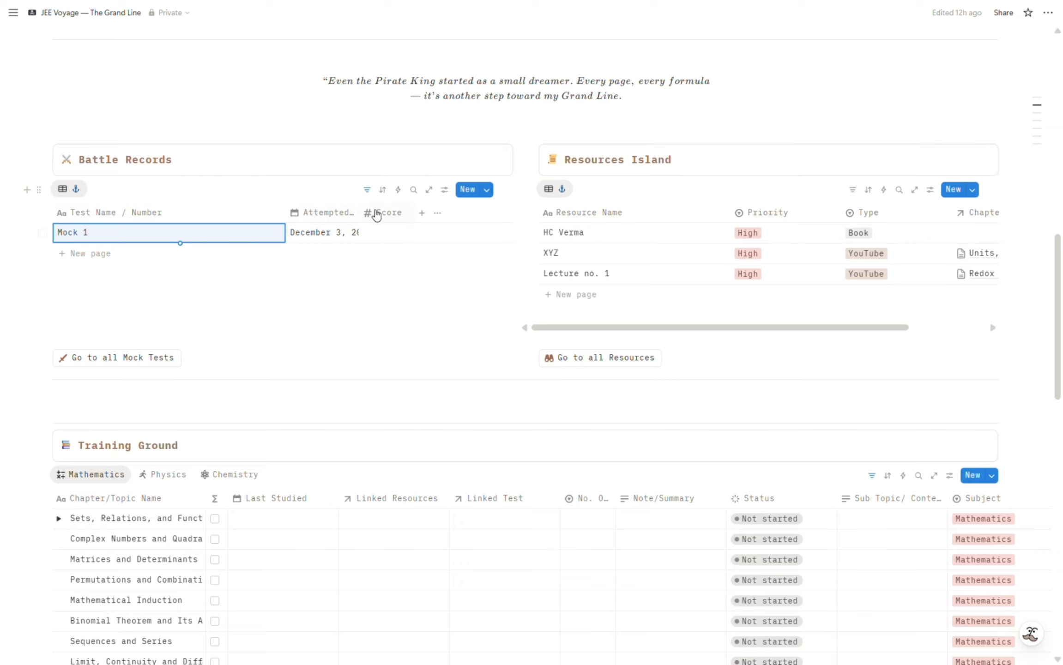
{"action": "left_click_drag", "start_coordinate": [359, 214], "coordinate": [403, 213]}
{"action": "left_click", "coordinate": [429, 233]}
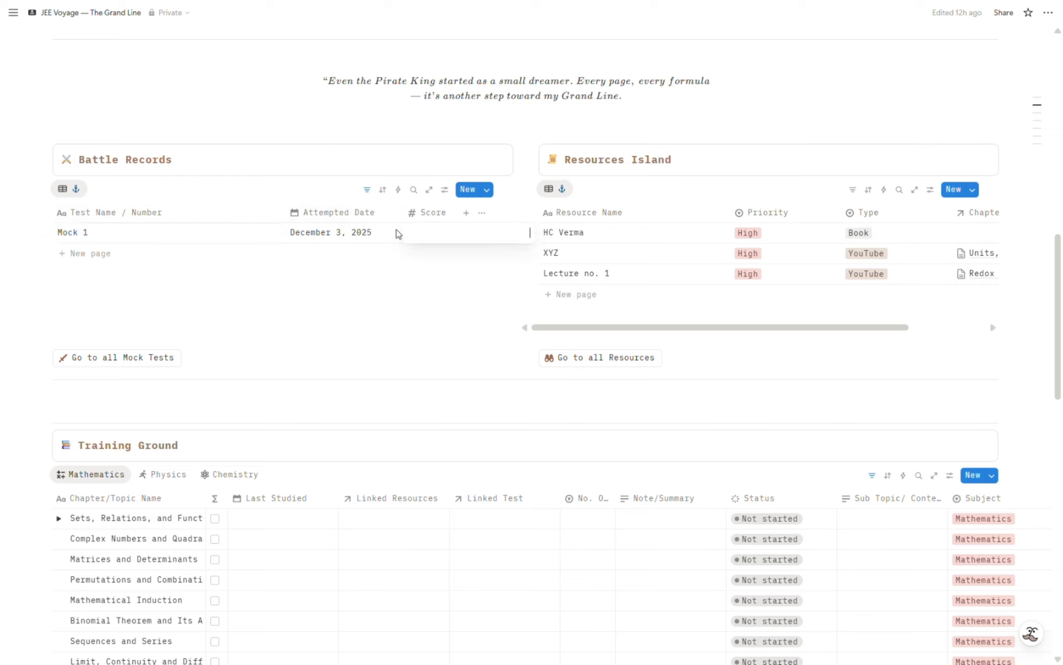
{"action": "type", "text": "123"}
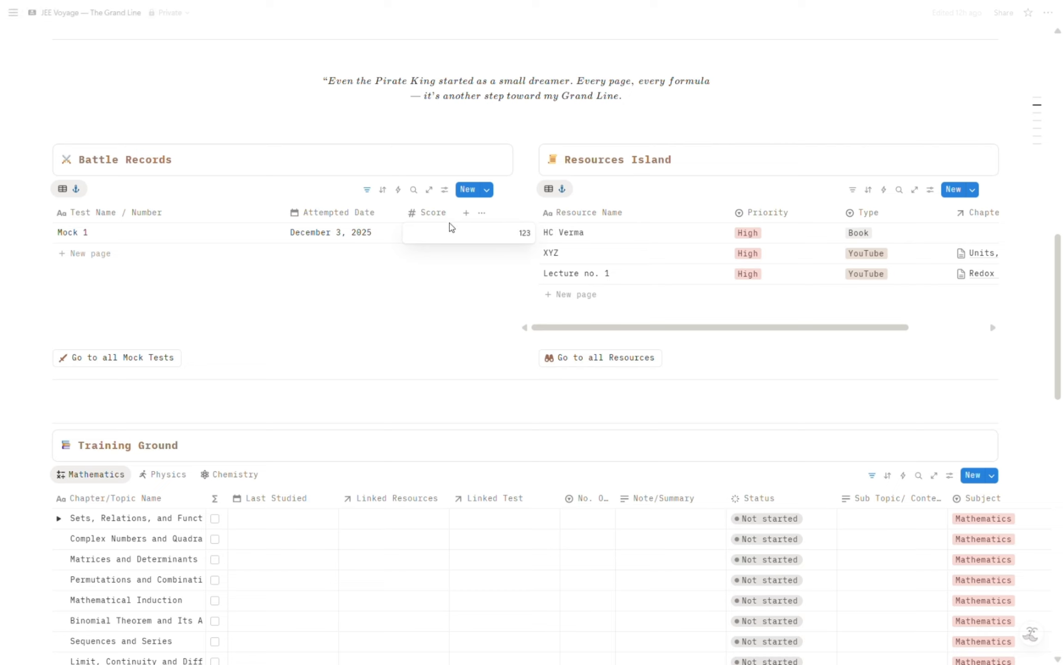
{"action": "key", "text": "Return"}
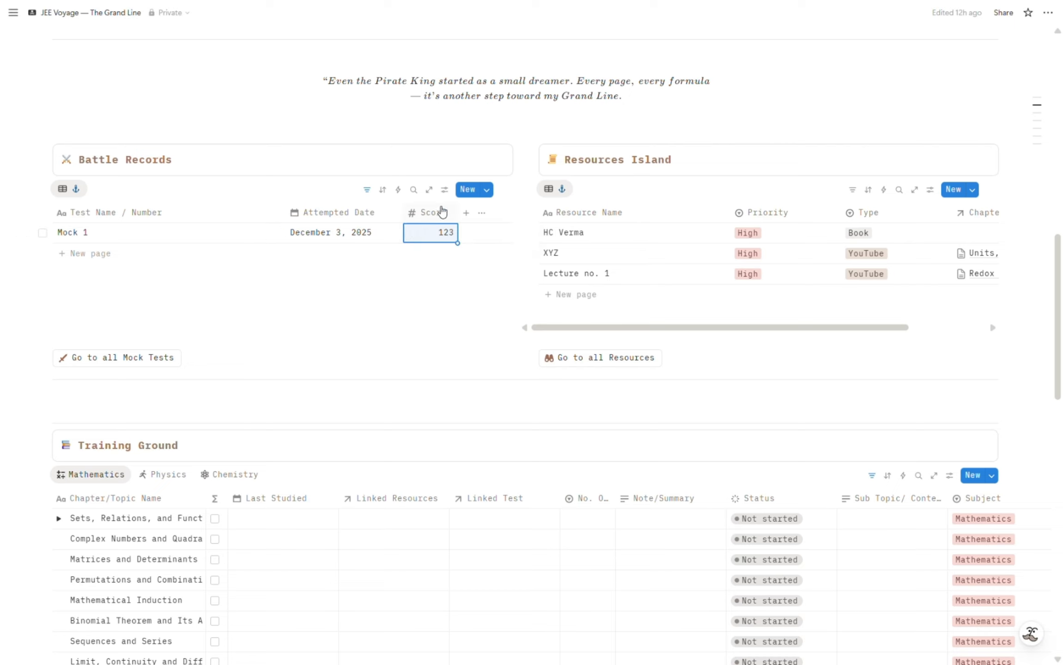
{"action": "left_click", "coordinate": [445, 190]}
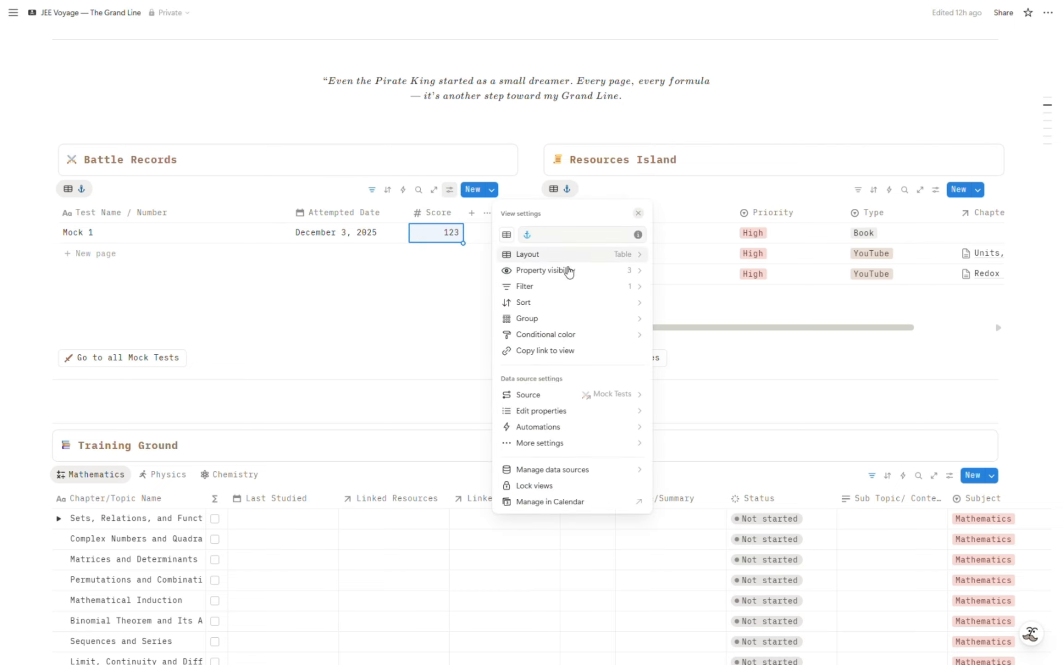
{"action": "left_click", "coordinate": [599, 272]}
{"action": "key", "text": "Escape"}
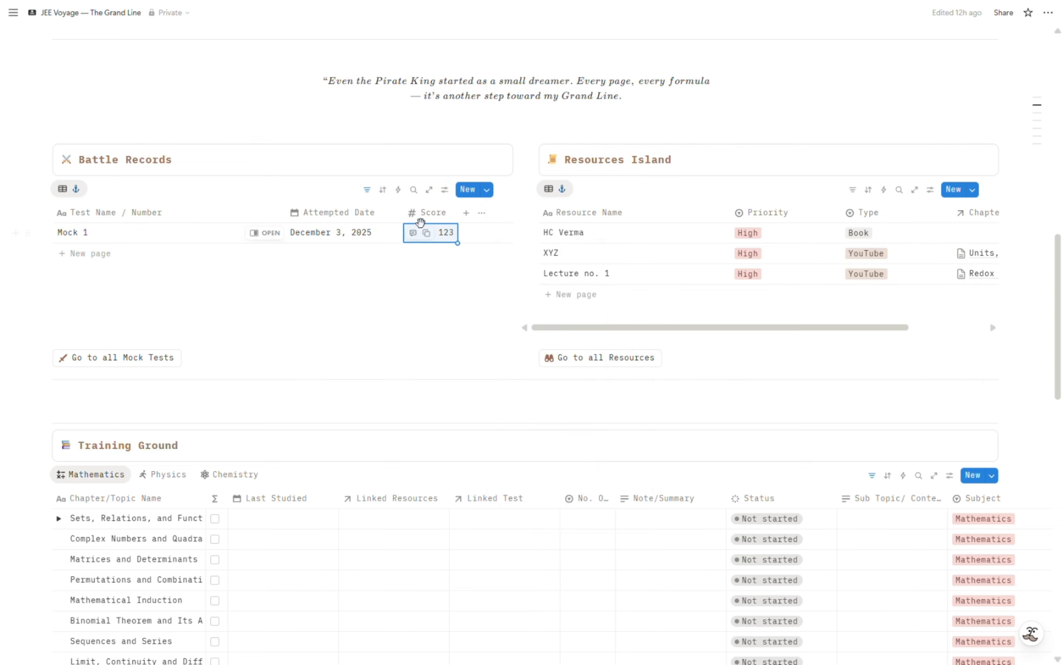
Make the Chapter, Rank / Percentile and Notes properties visible in the Battle Records table.
{"action": "left_click", "coordinate": [445, 192]}
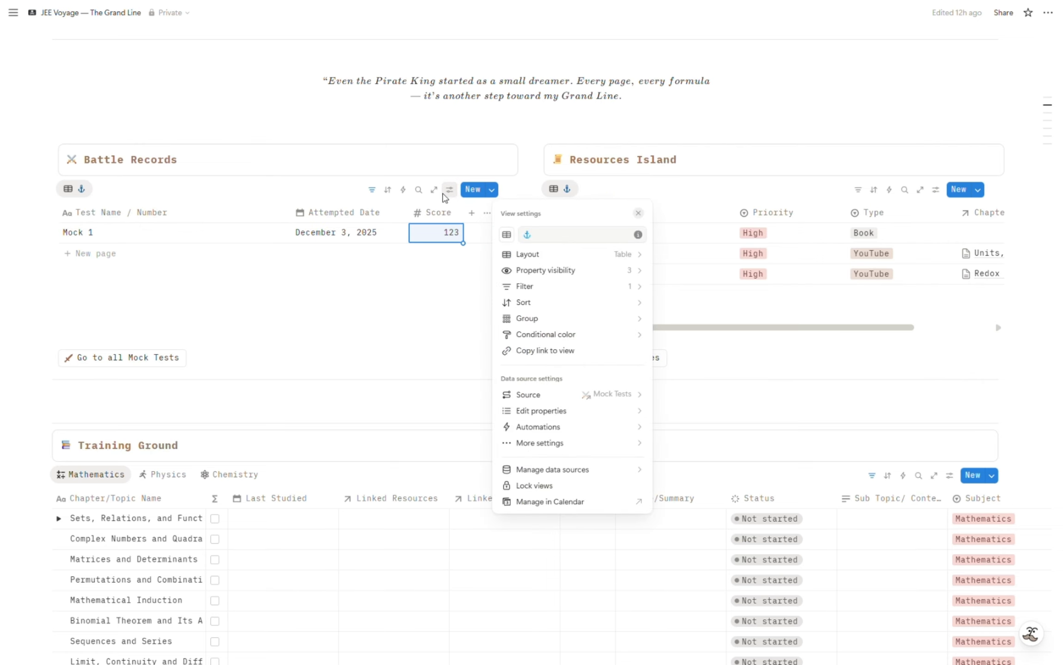
{"action": "left_click", "coordinate": [548, 271]}
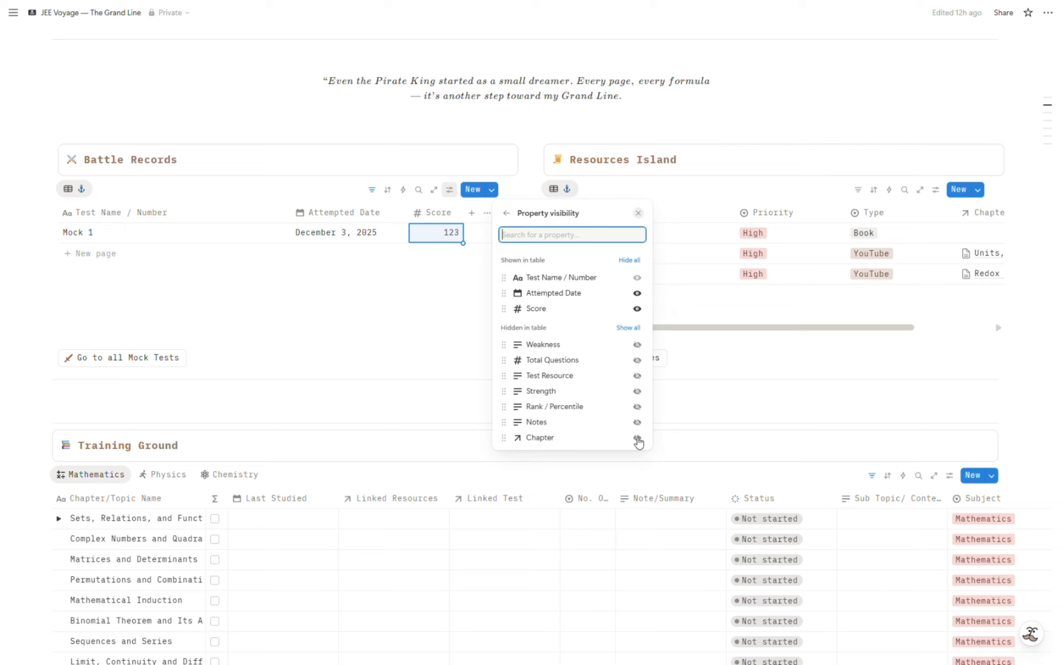
{"action": "left_click", "coordinate": [637, 437]}
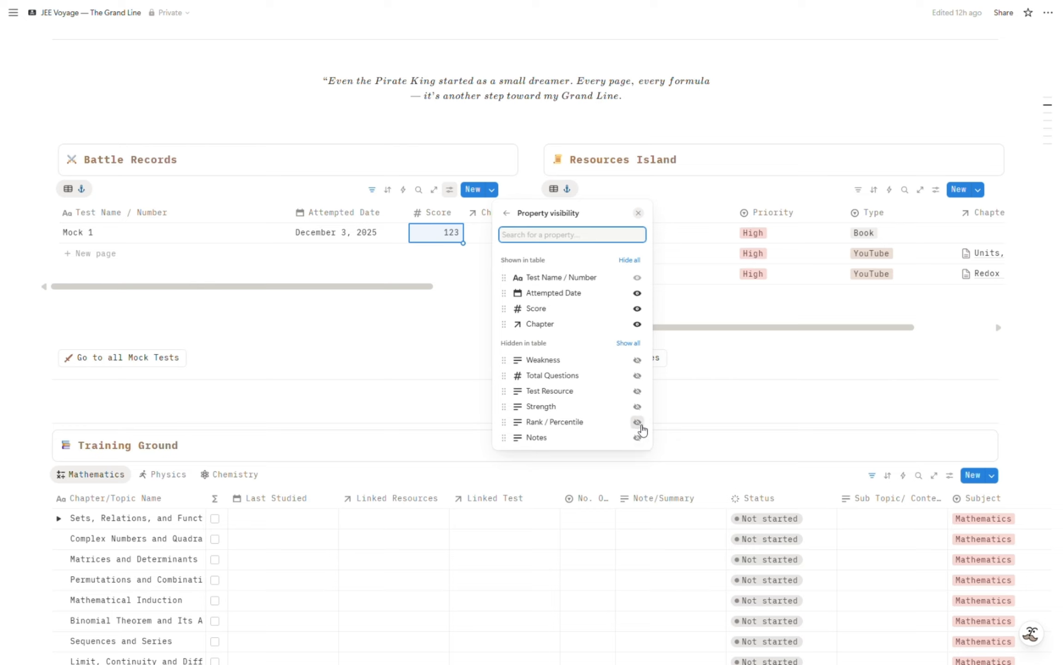
{"action": "left_click", "coordinate": [637, 422]}
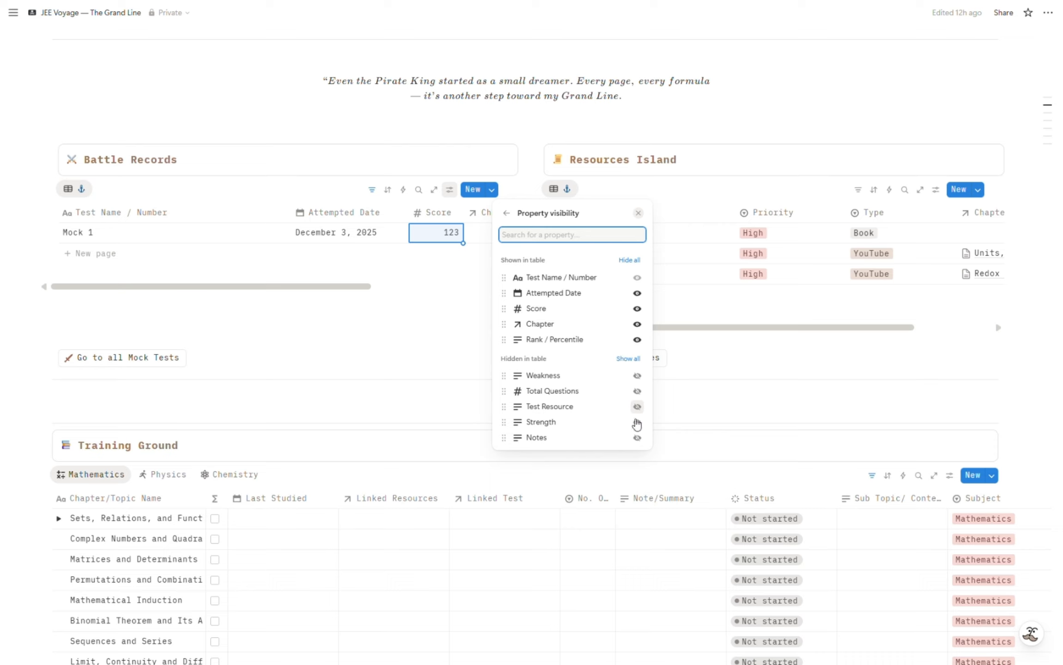
{"action": "left_click", "coordinate": [636, 438]}
{"action": "left_click", "coordinate": [209, 279]}
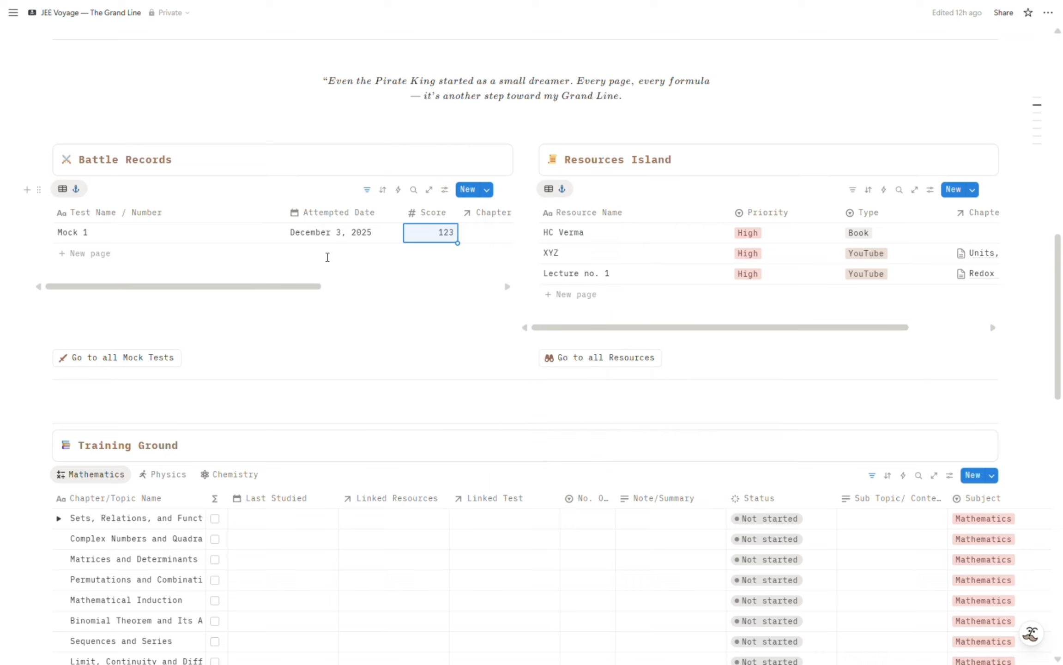
{"action": "scroll", "coordinate": [335, 243], "scroll_direction": "right", "scroll_amount": 6}
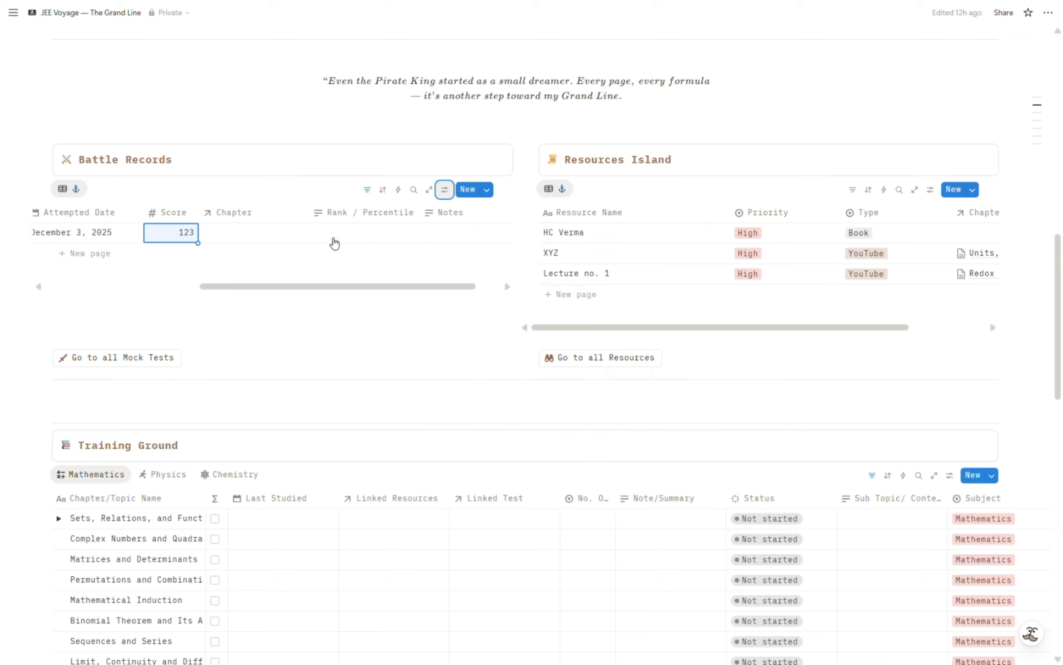
{"action": "left_click", "coordinate": [444, 189]}
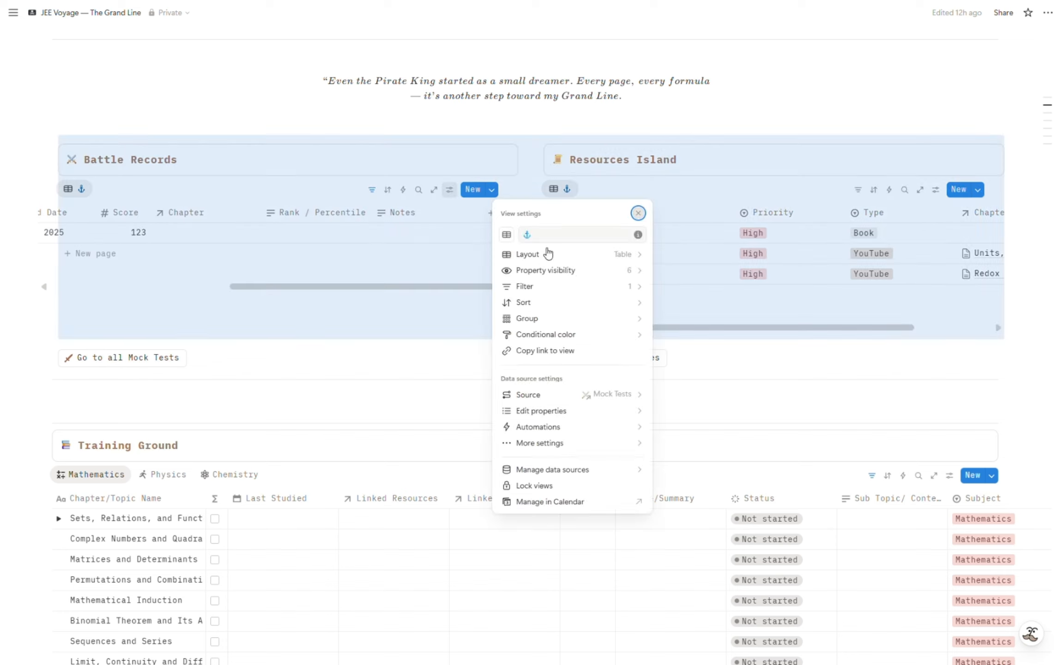
{"action": "left_click", "coordinate": [478, 298]}
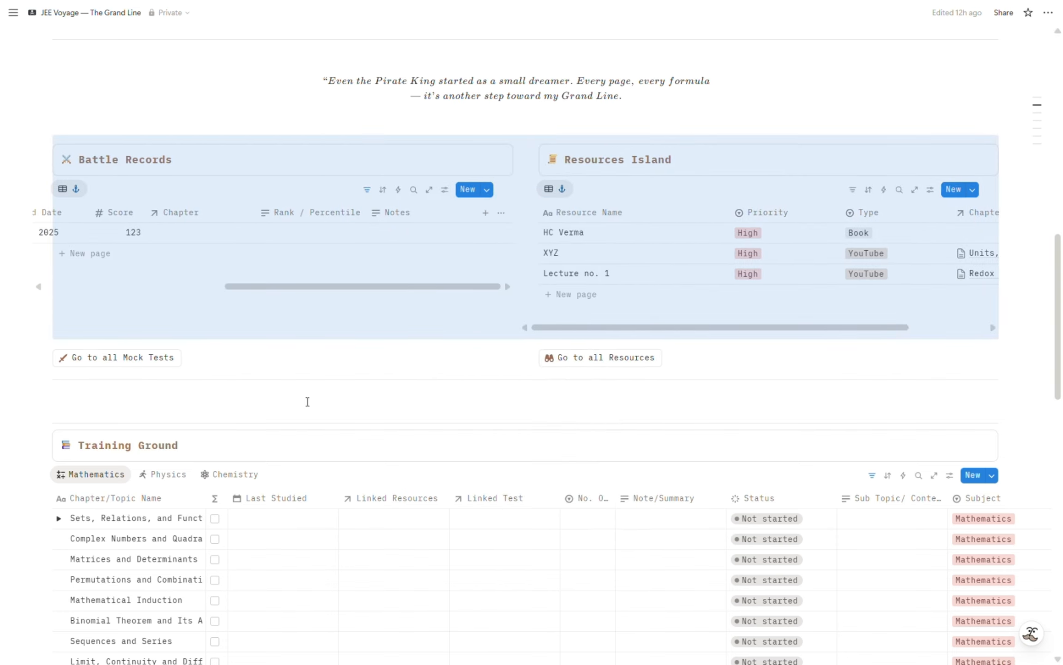
{"action": "left_click", "coordinate": [275, 410]}
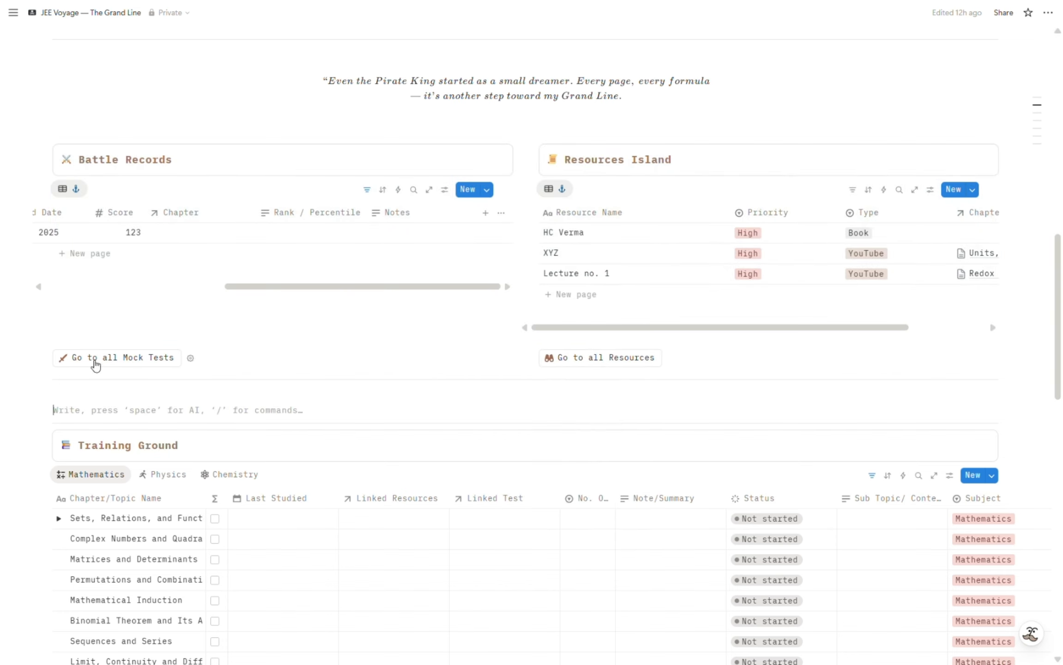
Open the full Mock Tests database from Battle Records and look through all its columns.
{"action": "left_click", "coordinate": [113, 359]}
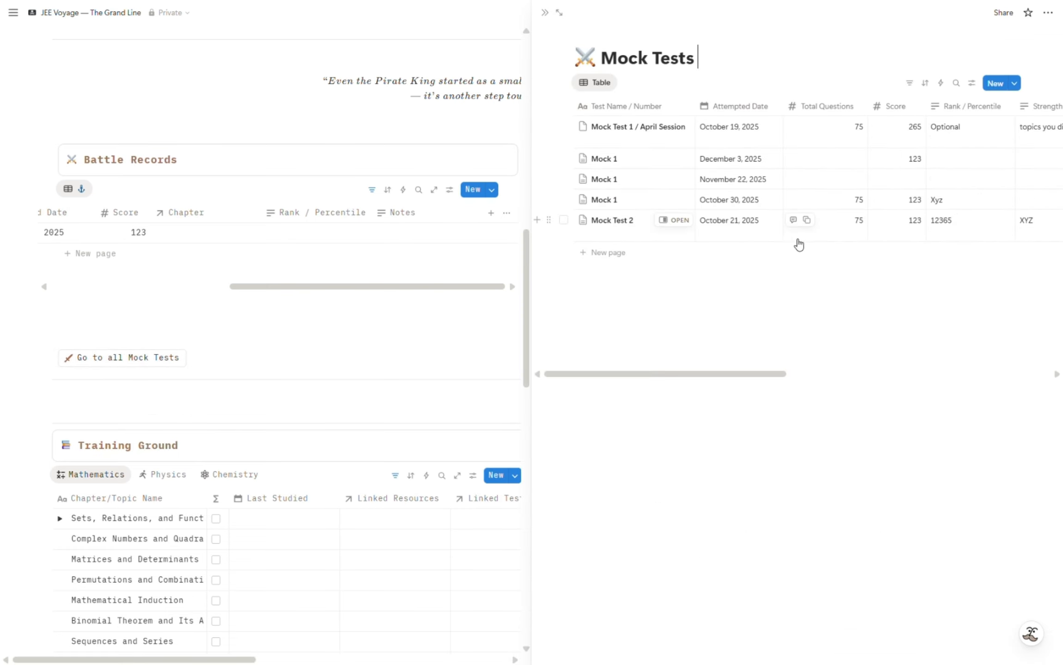
{"action": "scroll", "coordinate": [797, 242], "scroll_direction": "right", "scroll_amount": 5}
{"action": "scroll", "coordinate": [803, 243], "scroll_direction": "left", "scroll_amount": 5}
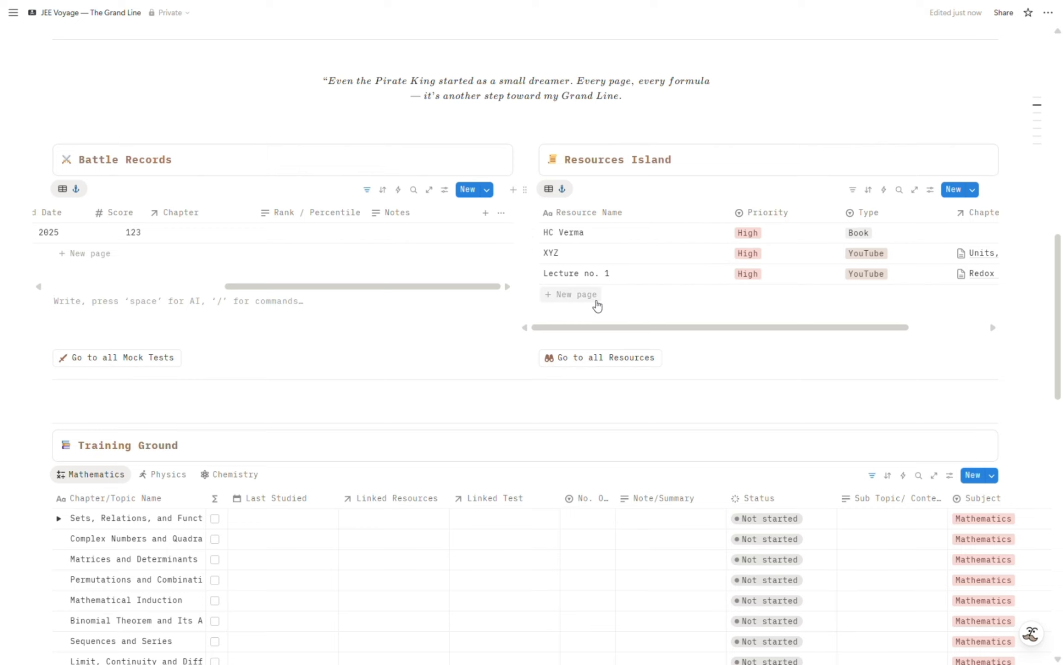
Add a resource named "PDF 1" to the Resources Island table with priority High and type PDF.
{"action": "left_click", "coordinate": [595, 299]}
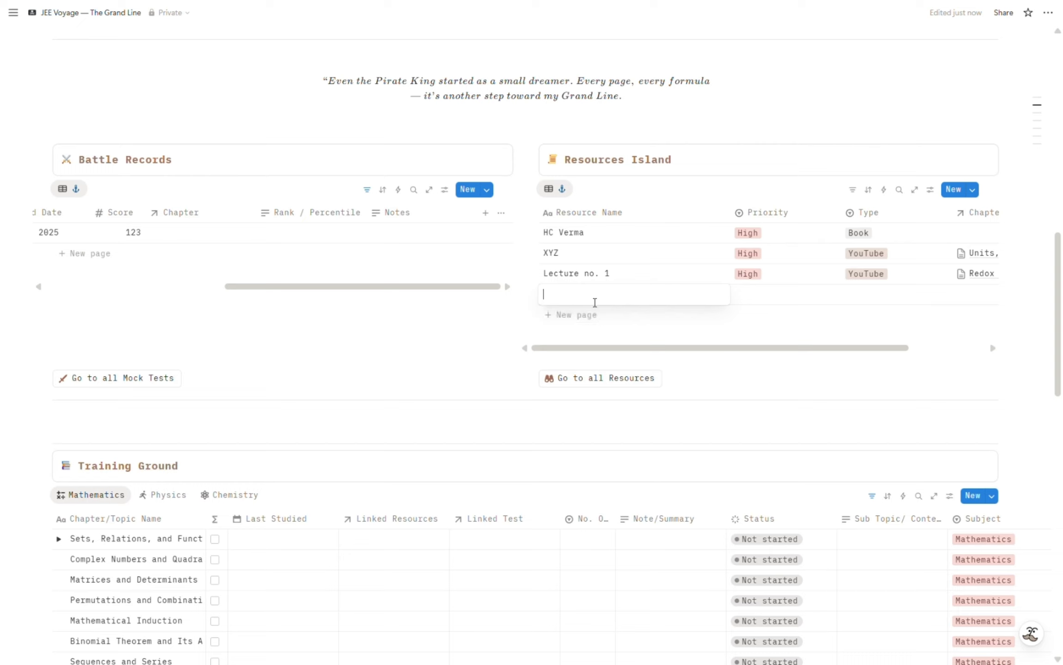
{"action": "type", "text": "PDF 1"}
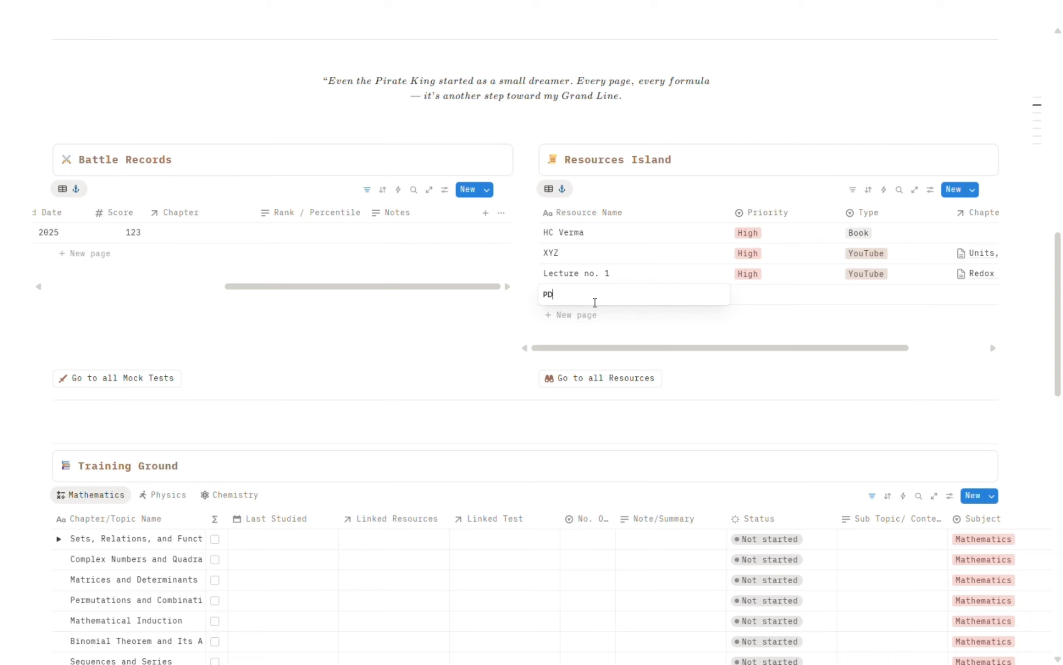
{"action": "left_click", "coordinate": [755, 300]}
{"action": "left_click", "coordinate": [758, 301]}
{"action": "left_click", "coordinate": [758, 301]}
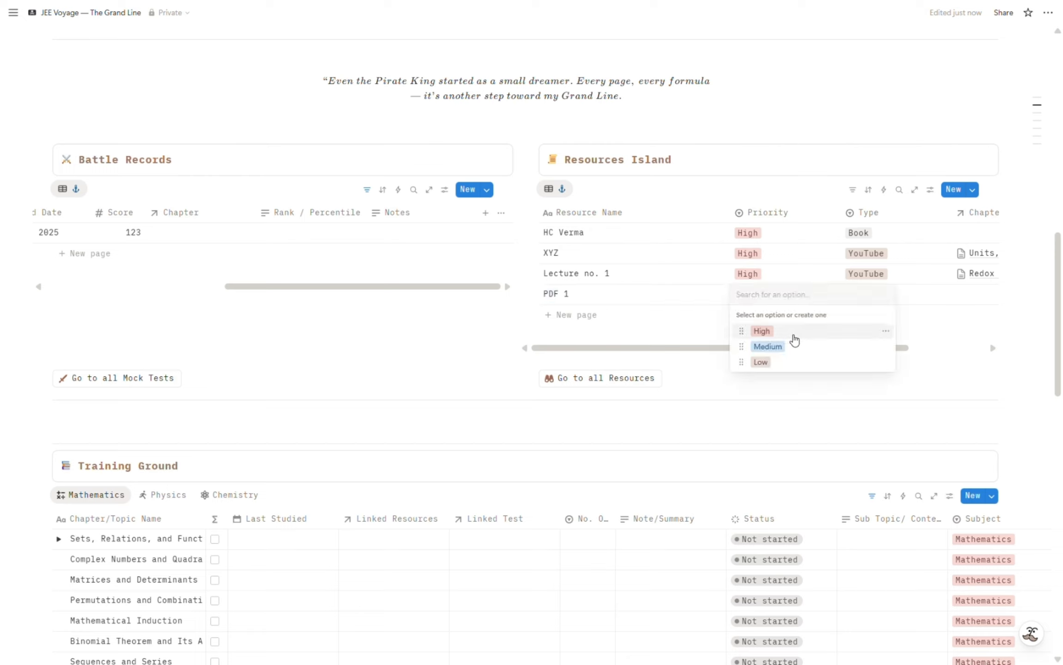
{"action": "left_click", "coordinate": [795, 333]}
{"action": "left_click", "coordinate": [874, 304]}
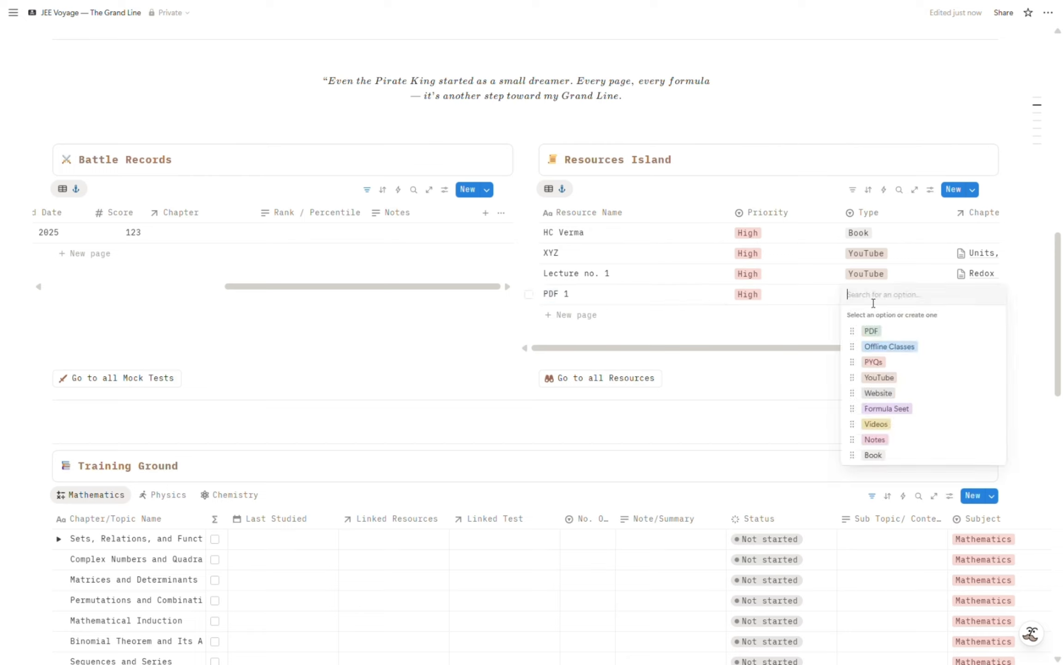
{"action": "left_click", "coordinate": [873, 333]}
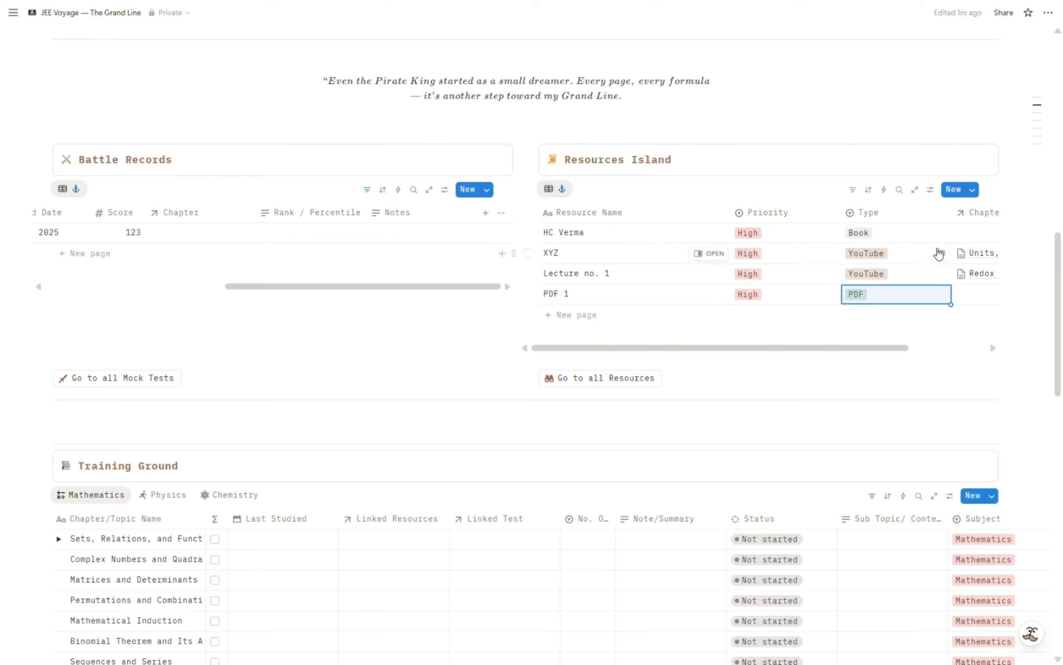
Link the PDF 1 resource to the chapter "Sets, Relations, and Functions" in its Chapter/Topic property.
{"action": "scroll", "coordinate": [940, 254], "scroll_direction": "right", "scroll_amount": 3}
{"action": "left_click", "coordinate": [902, 300]}
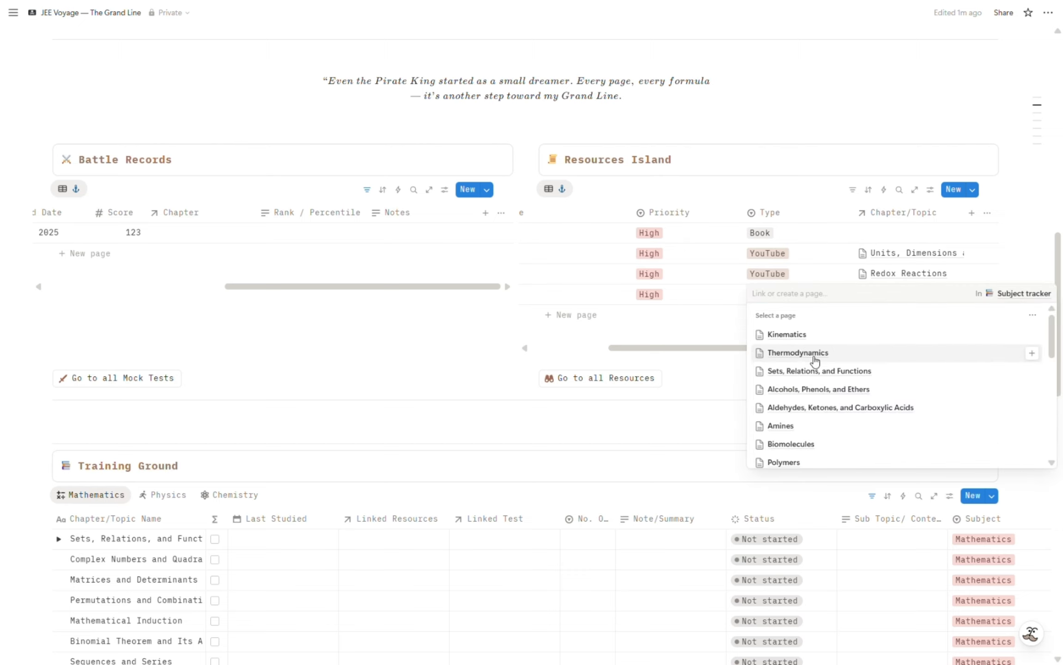
{"action": "left_click", "coordinate": [815, 377]}
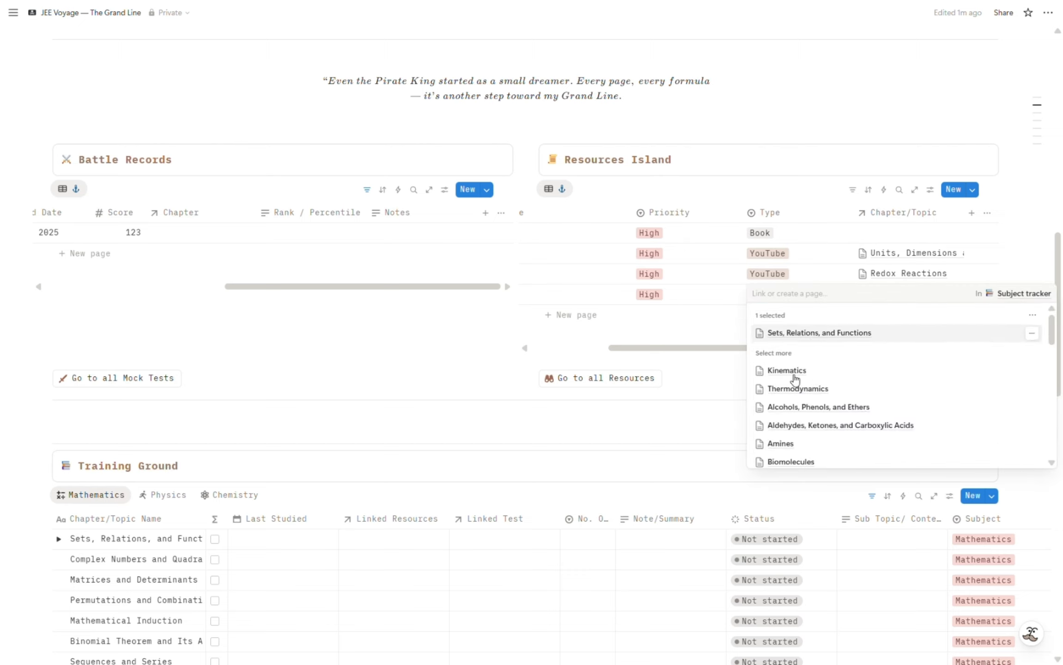
{"action": "left_click", "coordinate": [705, 429]}
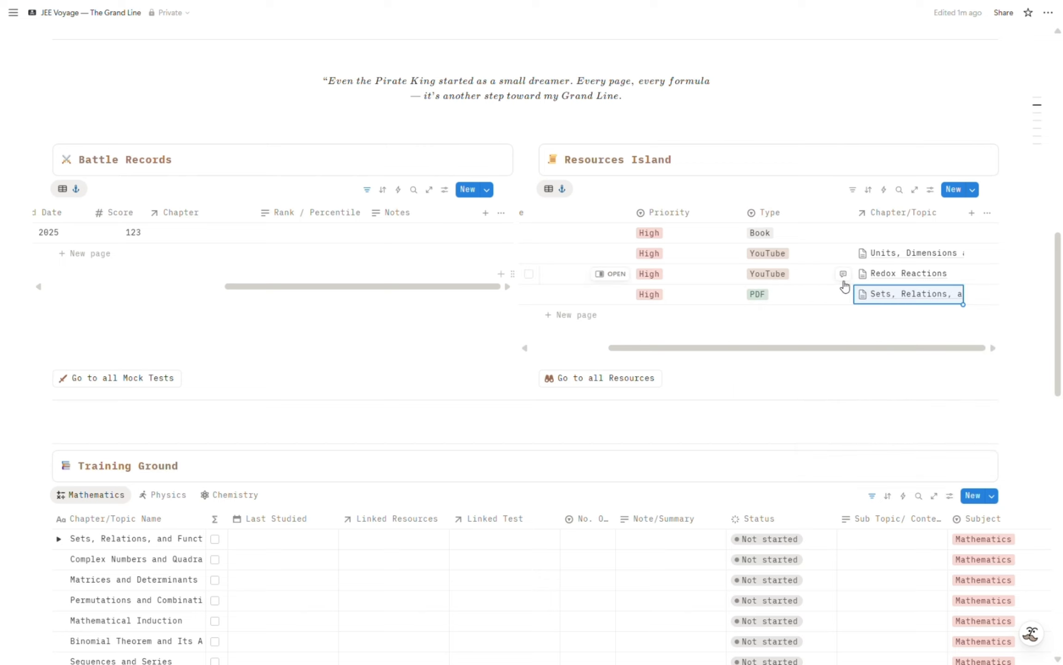
Review the PDF 1 row in Resources Island and open the full resources list.
{"action": "scroll", "coordinate": [844, 287], "scroll_direction": "left", "scroll_amount": 5}
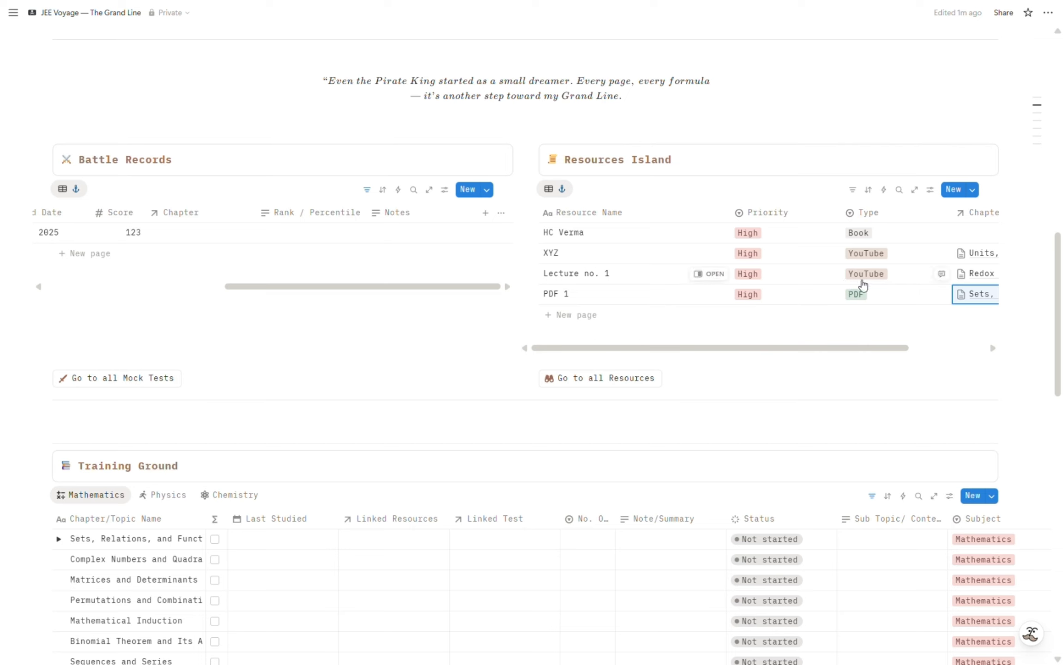
{"action": "left_click", "coordinate": [852, 418]}
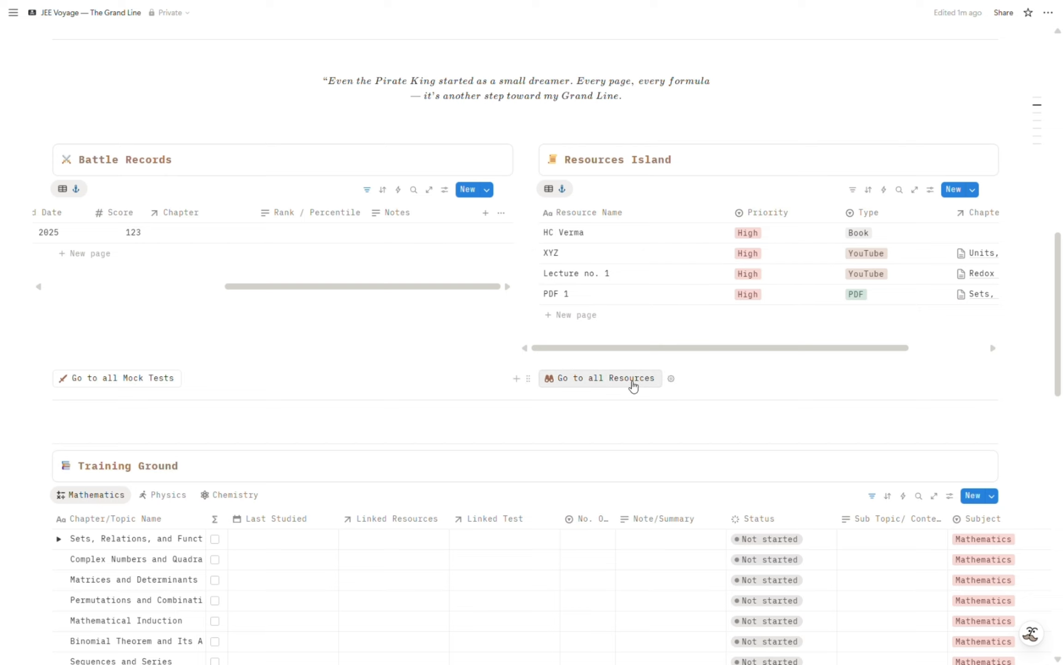
{"action": "left_click", "coordinate": [632, 385]}
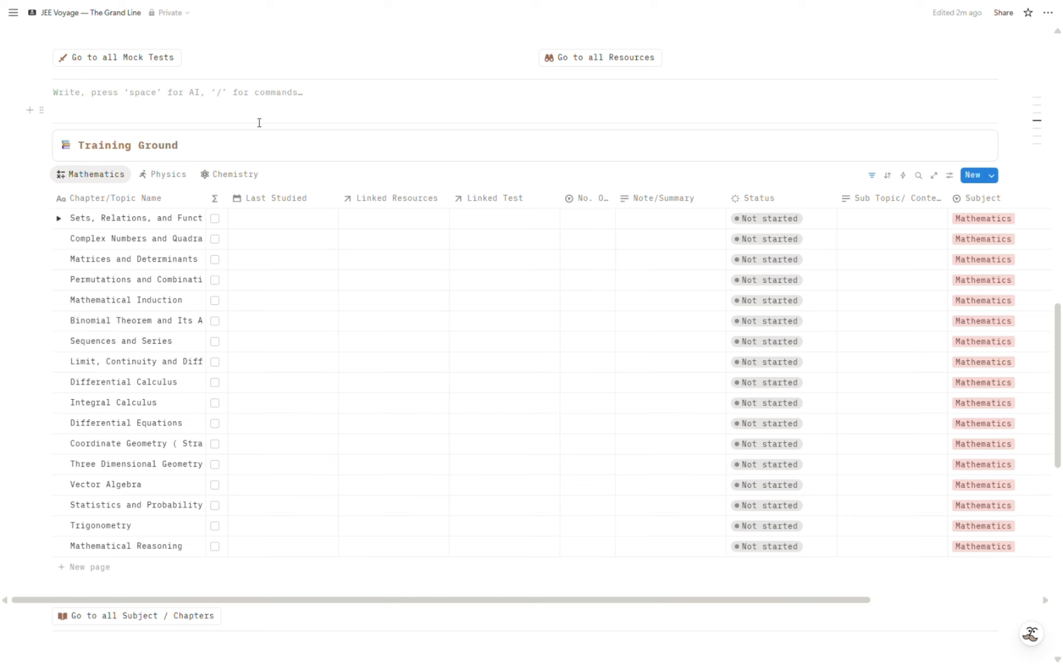
Expand the nested sub-items Abc and Avg under "Sets, Relations, and Functions" in Training Ground's Mathematics view, and collapse the chapter again.
{"action": "left_click", "coordinate": [59, 219]}
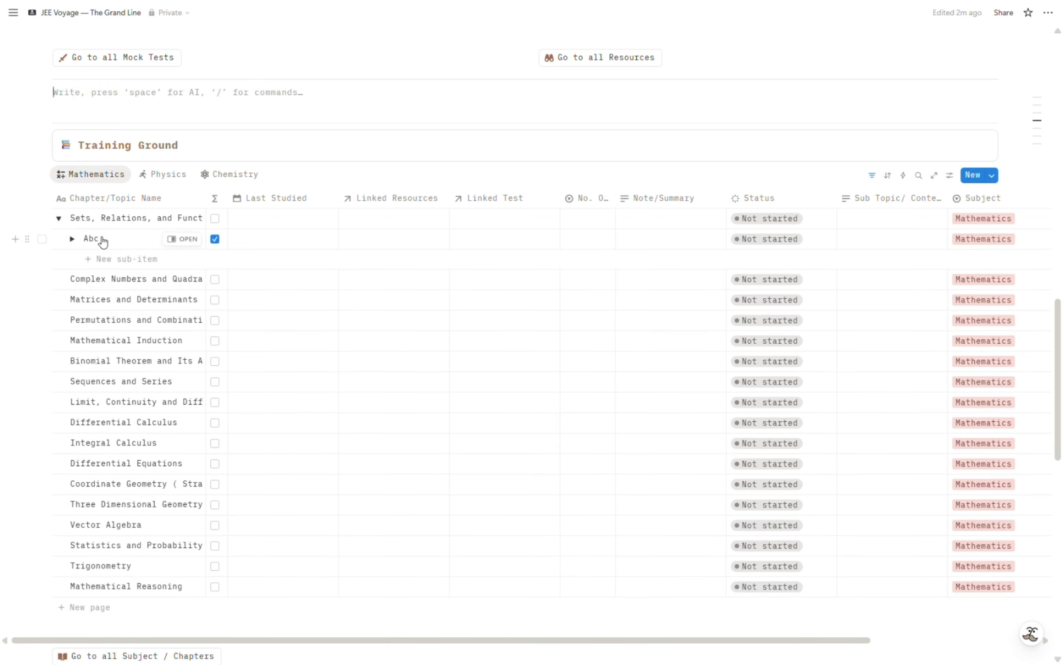
{"action": "left_click", "coordinate": [72, 240]}
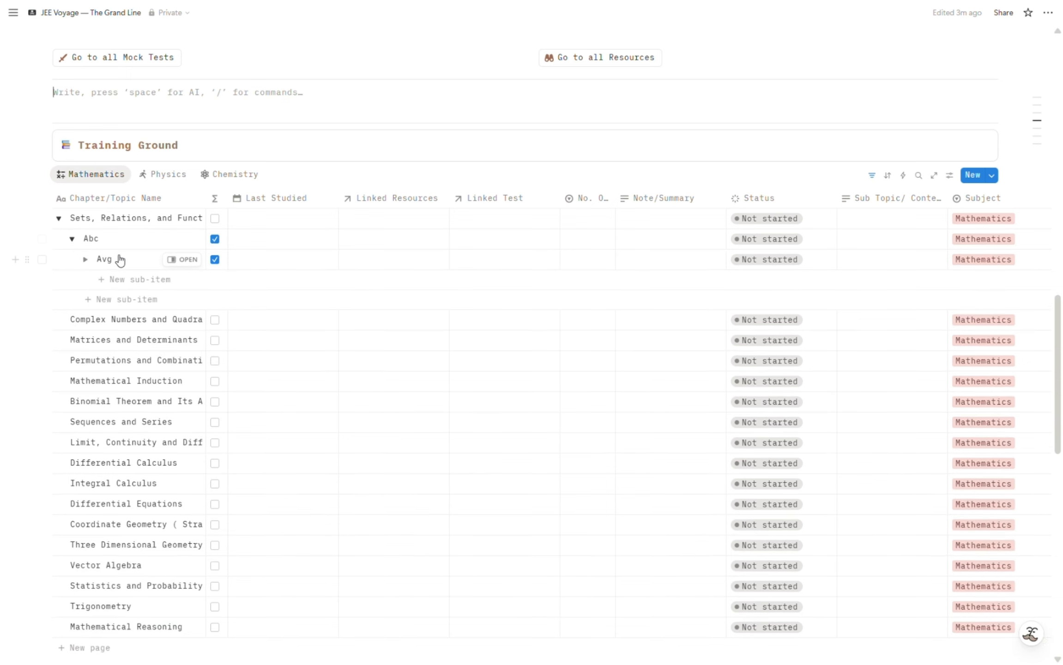
{"action": "left_click", "coordinate": [85, 260]}
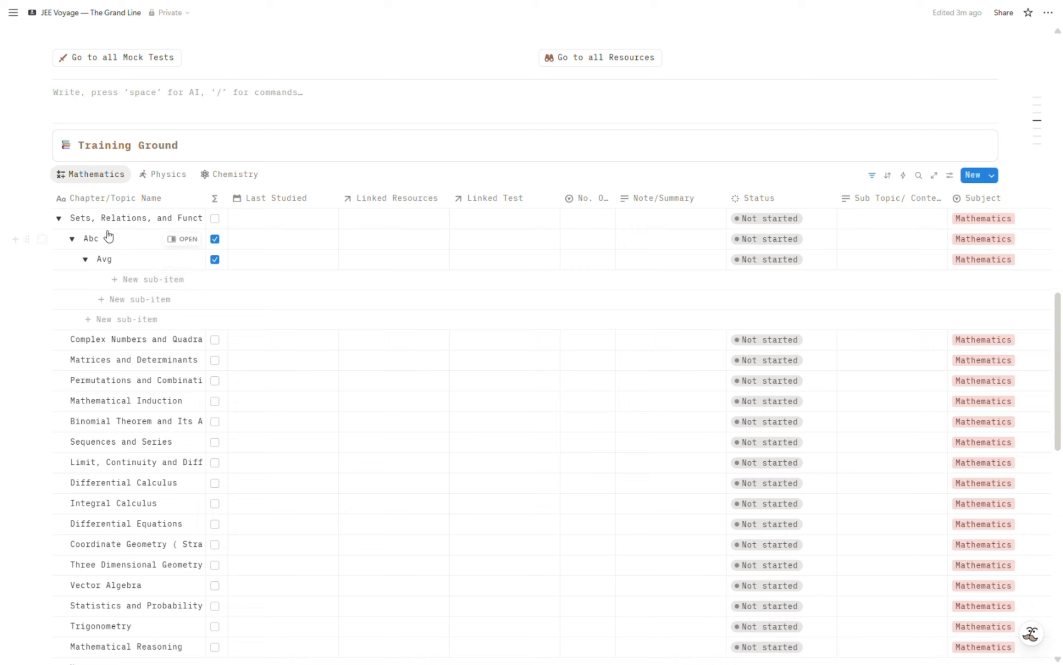
{"action": "left_click", "coordinate": [63, 220]}
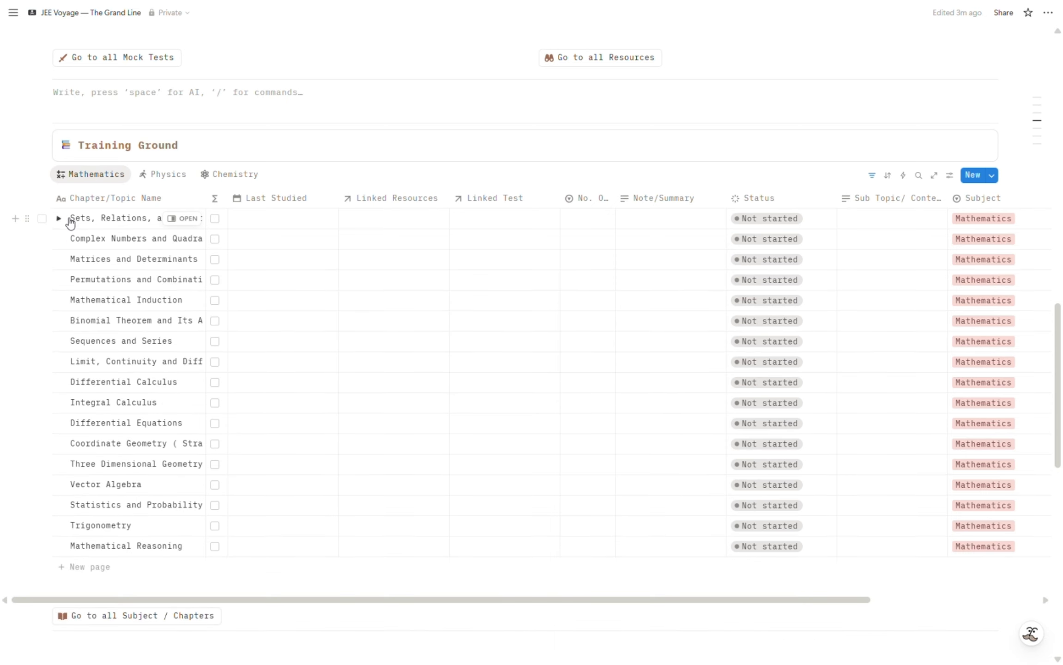
Tick the "Sets, Relations, and Functions" chapter's checkbox and set its Last Studied date to December 3, 2025.
{"action": "left_click", "coordinate": [220, 221]}
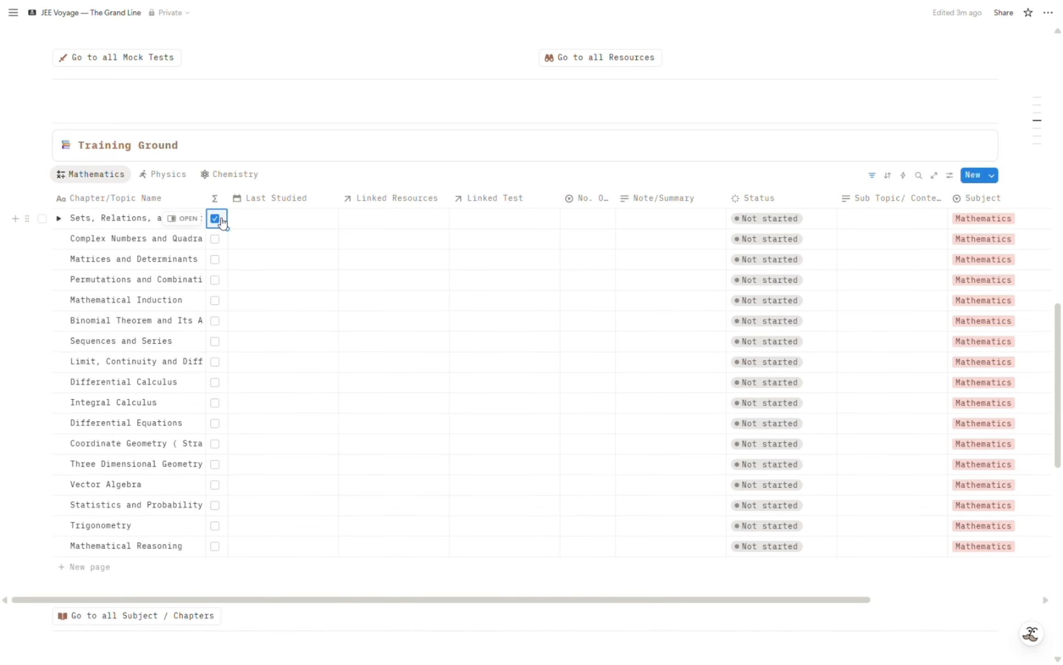
{"action": "left_click", "coordinate": [266, 223]}
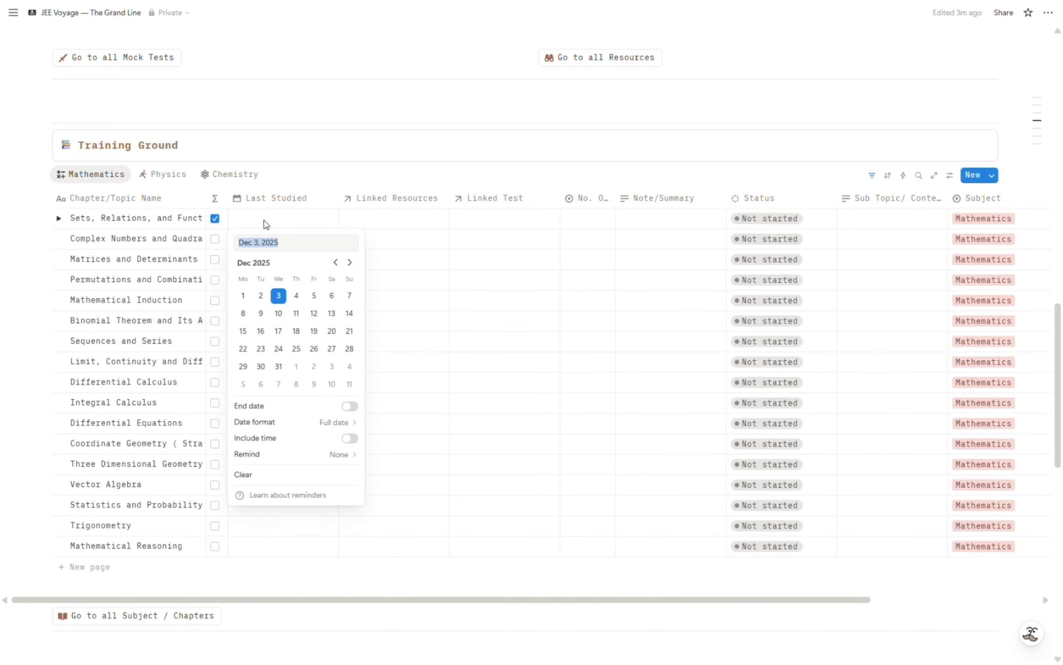
{"action": "left_click", "coordinate": [279, 295]}
Link the resource PDF 1 and the test Mock 1 to the "Sets, Relations, and Functions" chapter.
{"action": "left_click", "coordinate": [392, 226]}
{"action": "left_click", "coordinate": [394, 226]}
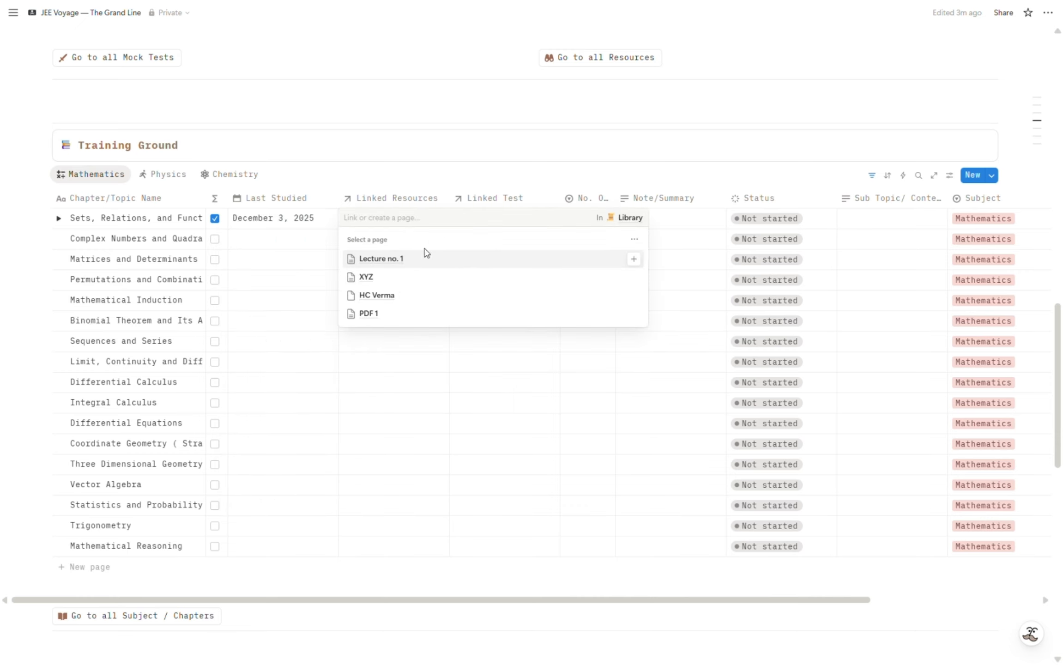
{"action": "left_click", "coordinate": [394, 315]}
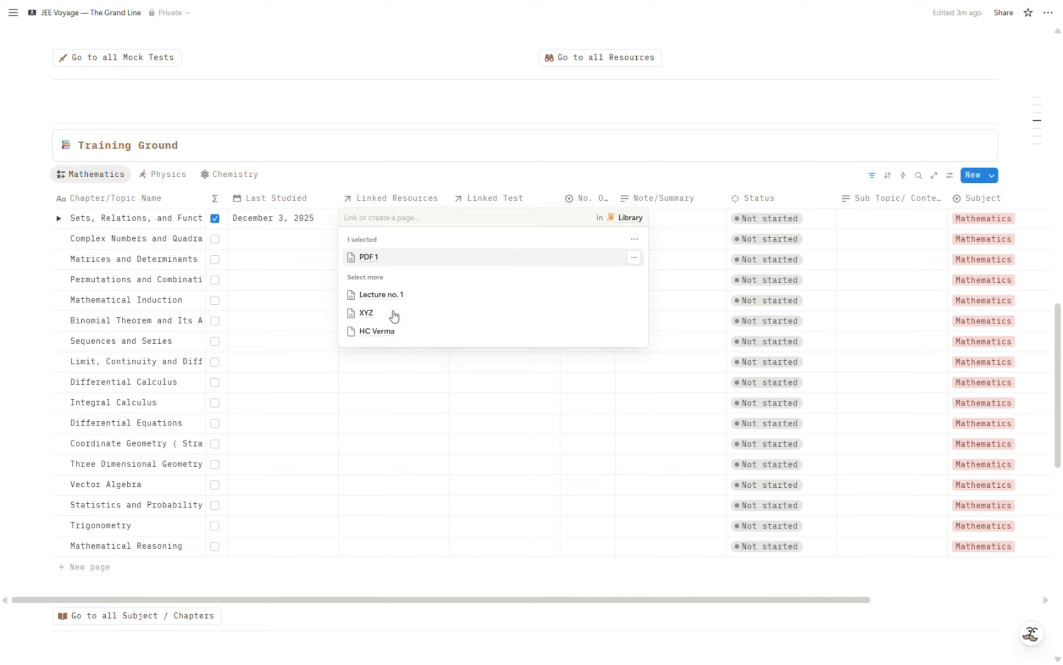
{"action": "key", "text": "Escape"}
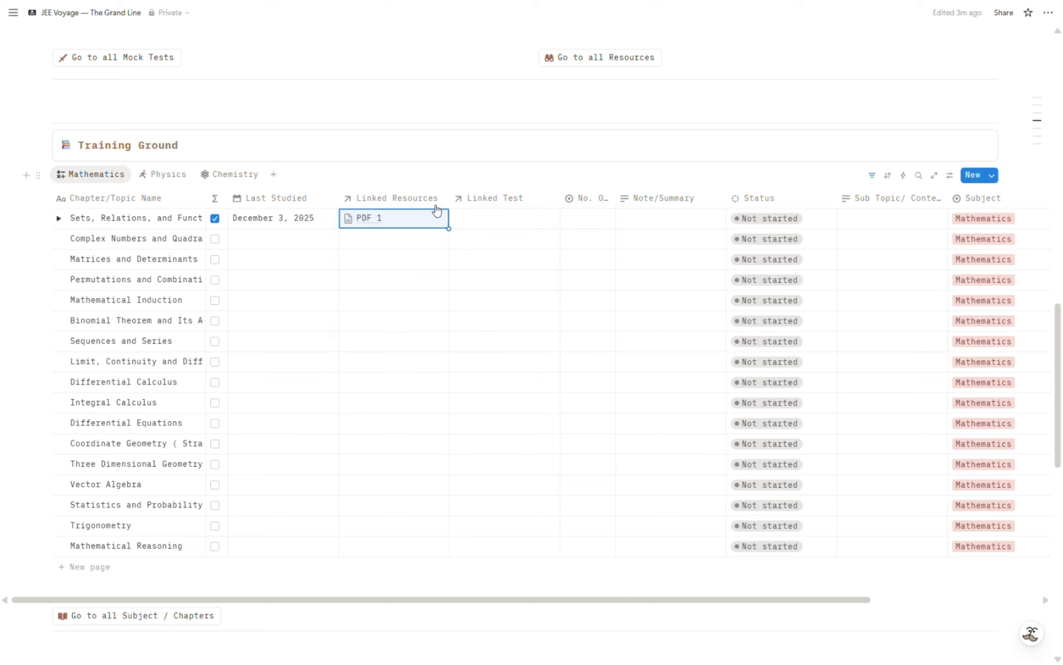
{"action": "left_click", "coordinate": [495, 222]}
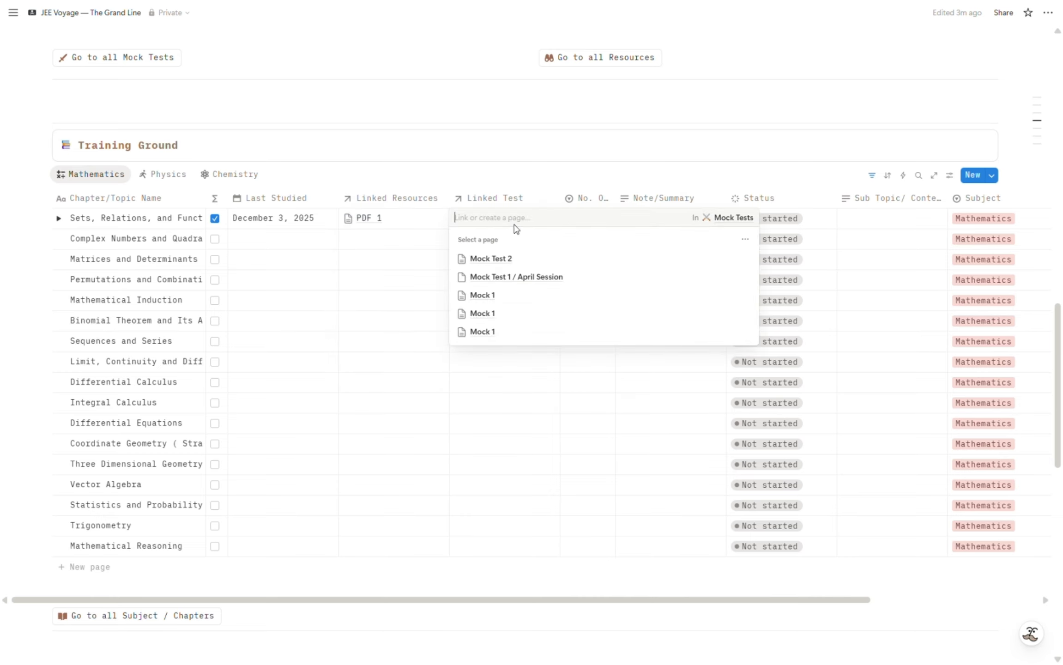
{"action": "left_click", "coordinate": [507, 337]}
{"action": "key", "text": "Escape"}
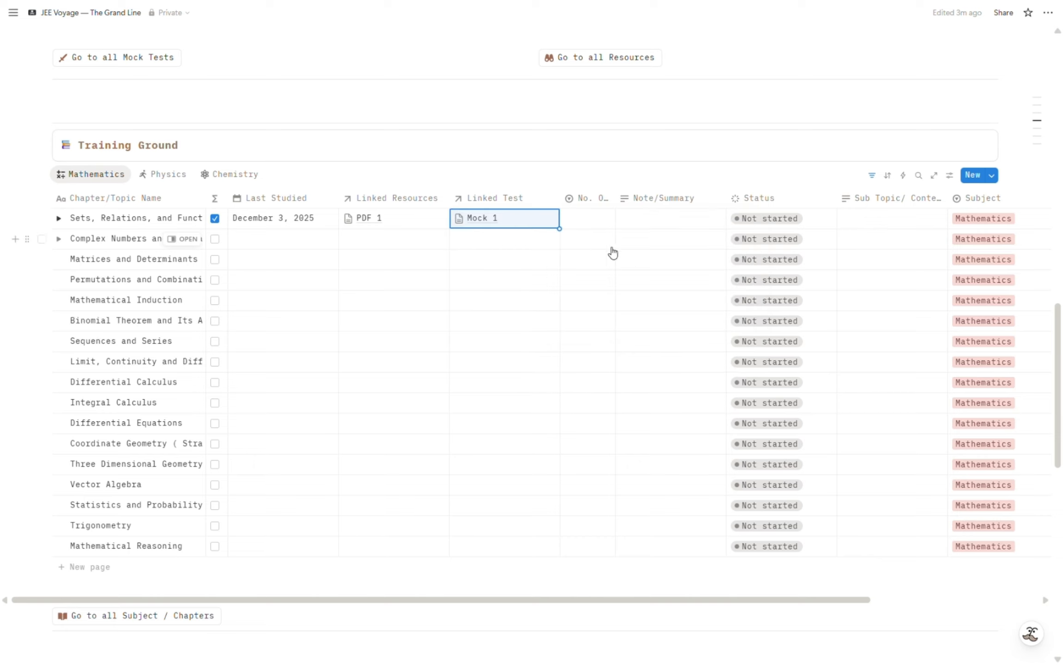
Set the number of revisions to 2nd and enter the note "abc" for the "Sets, Relations, and Functions" chapter.
{"action": "left_click", "coordinate": [584, 226]}
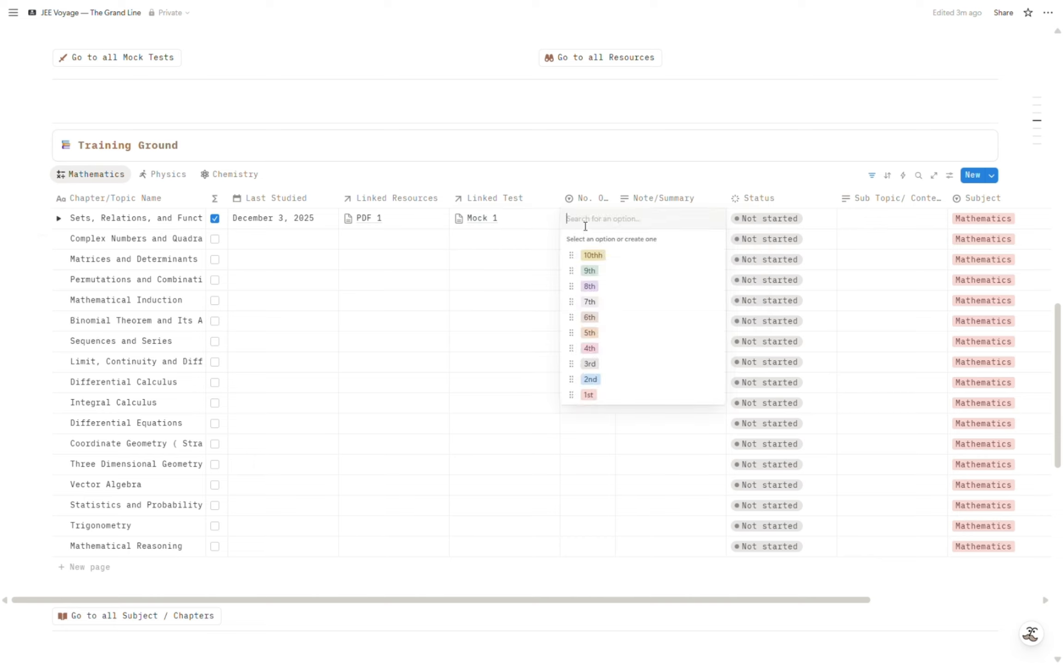
{"action": "left_click", "coordinate": [617, 382]}
{"action": "left_click", "coordinate": [668, 223]}
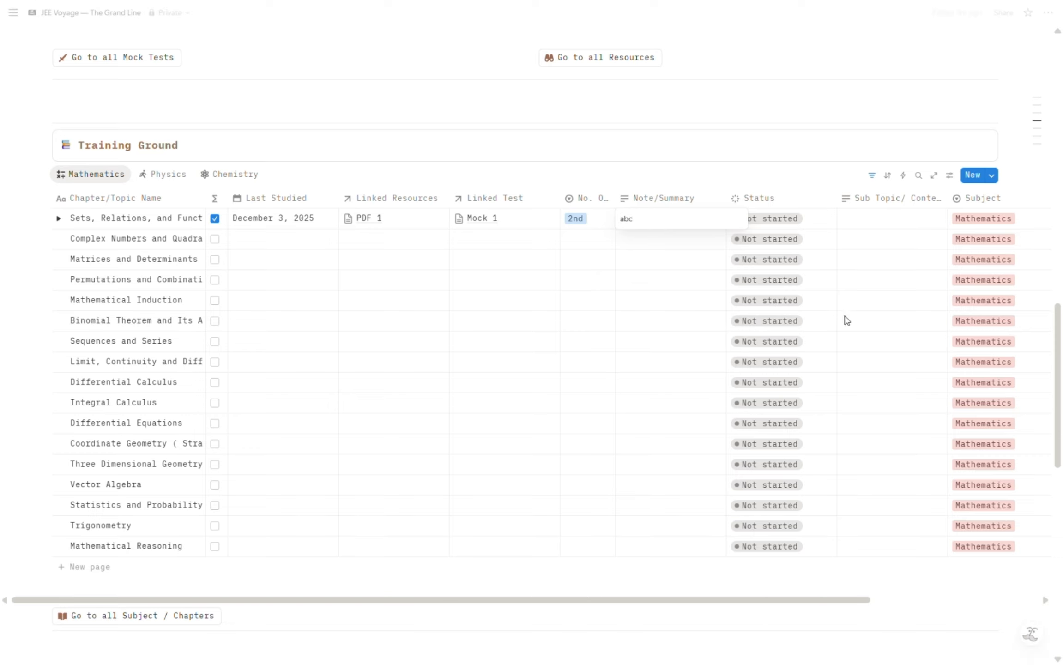
{"action": "key", "text": "Escape"}
Set the "Sets, Relations, and Functions" chapter's status to Need Revision and its understanding level to Average.
{"action": "left_click", "coordinate": [774, 223]}
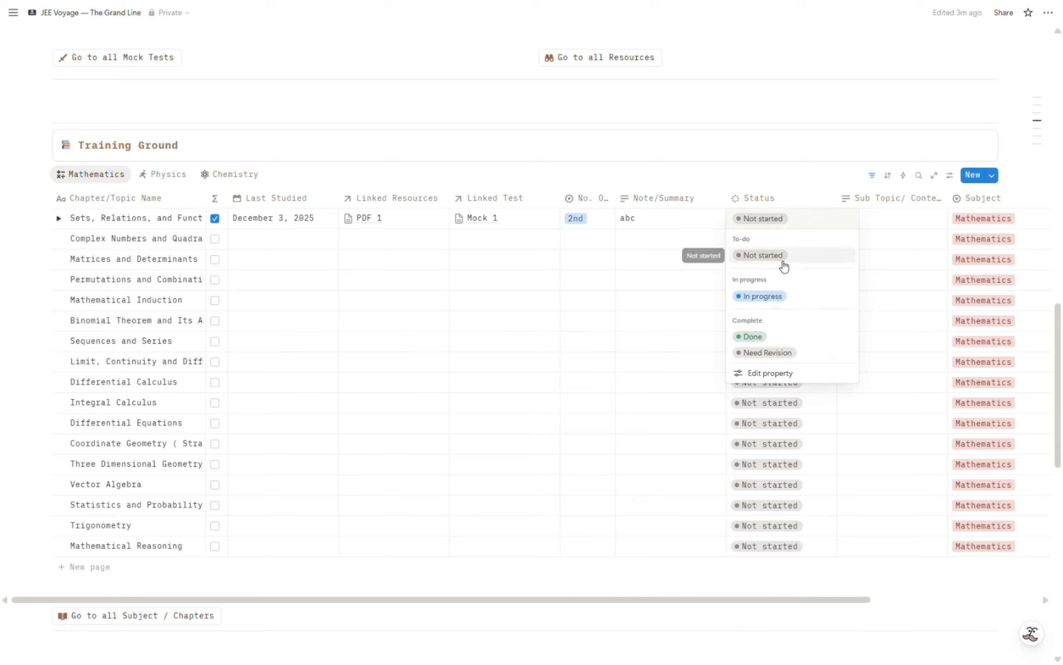
{"action": "left_click", "coordinate": [783, 354]}
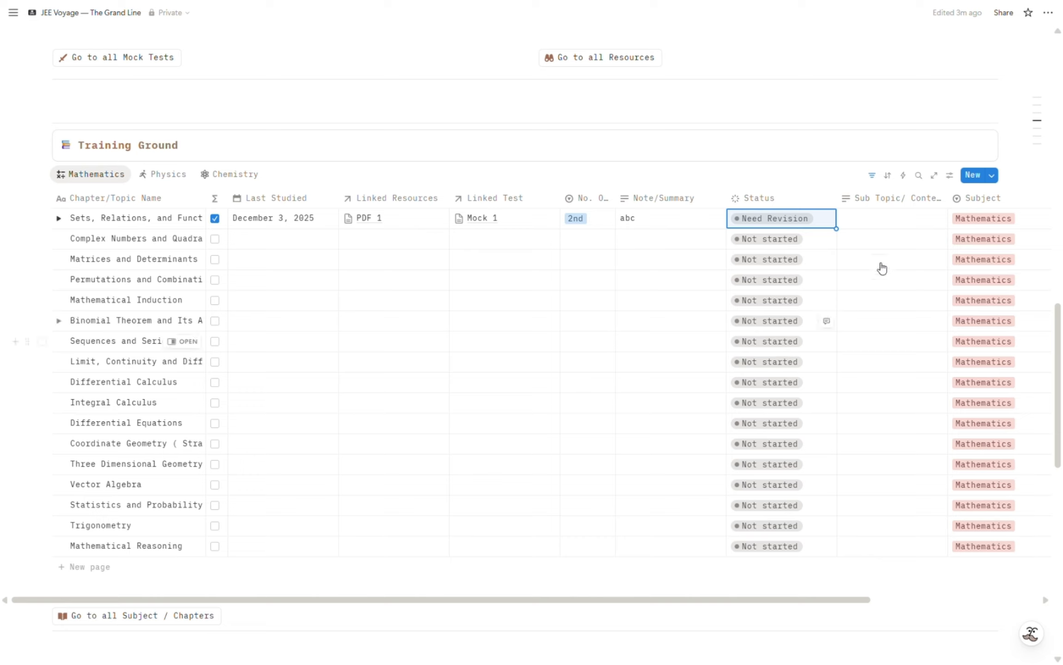
{"action": "left_click", "coordinate": [897, 223]}
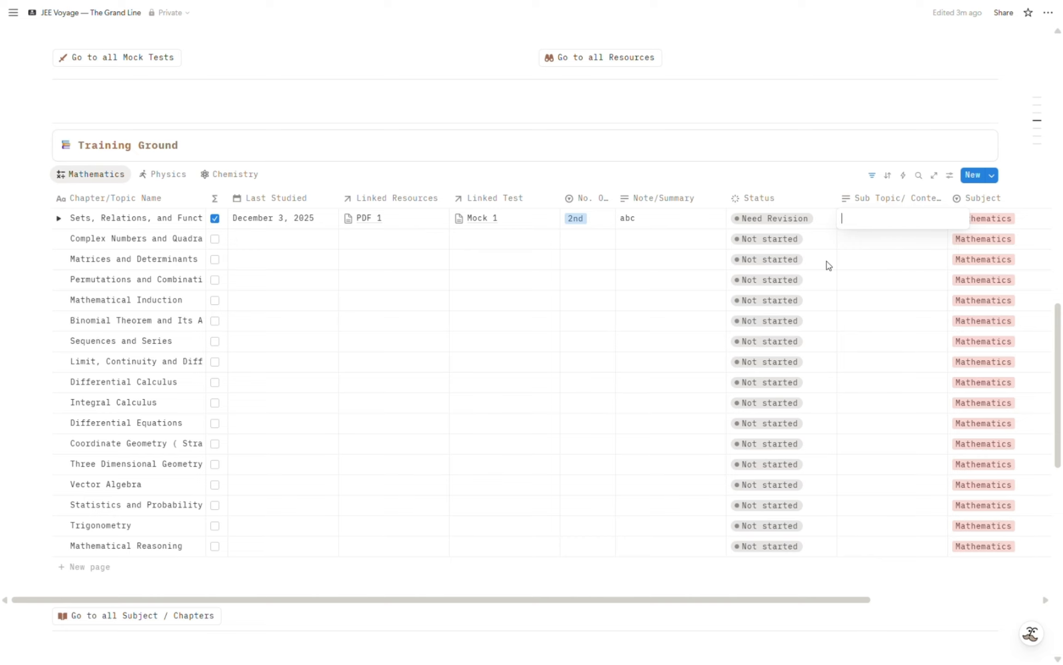
{"action": "key", "text": "Escape"}
{"action": "scroll", "coordinate": [867, 291], "scroll_direction": "right", "scroll_amount": 5}
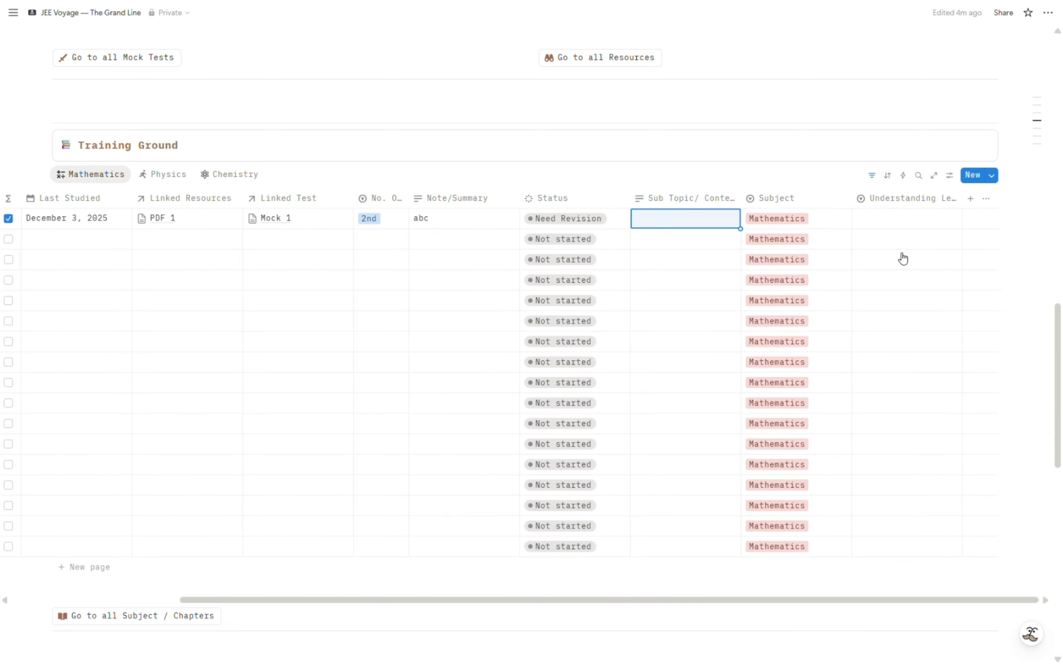
{"action": "left_click", "coordinate": [917, 222]}
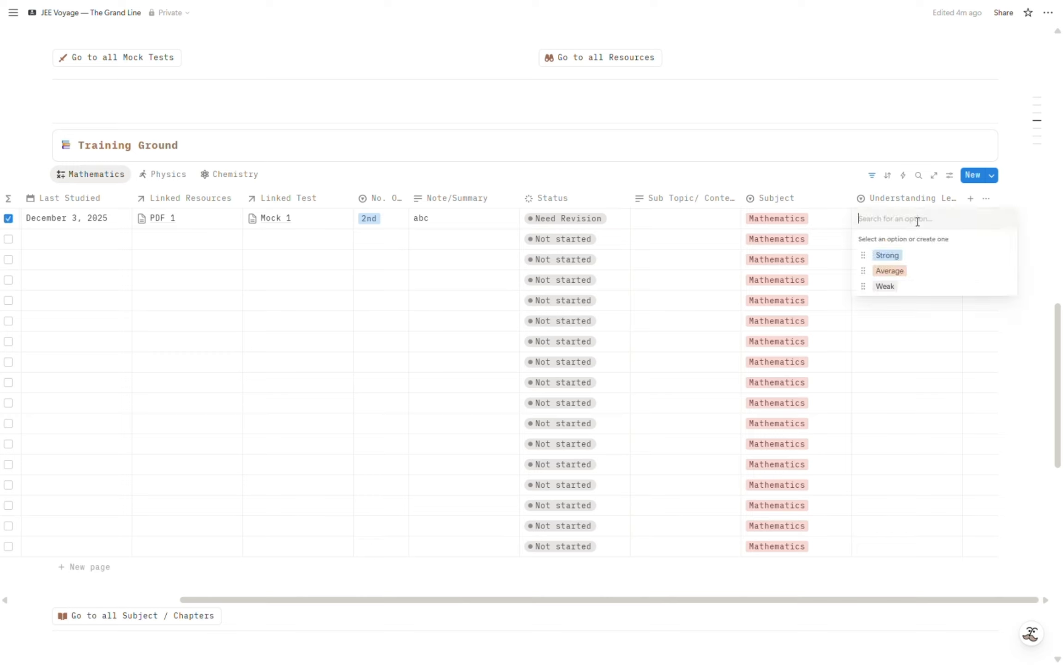
{"action": "left_click", "coordinate": [906, 277]}
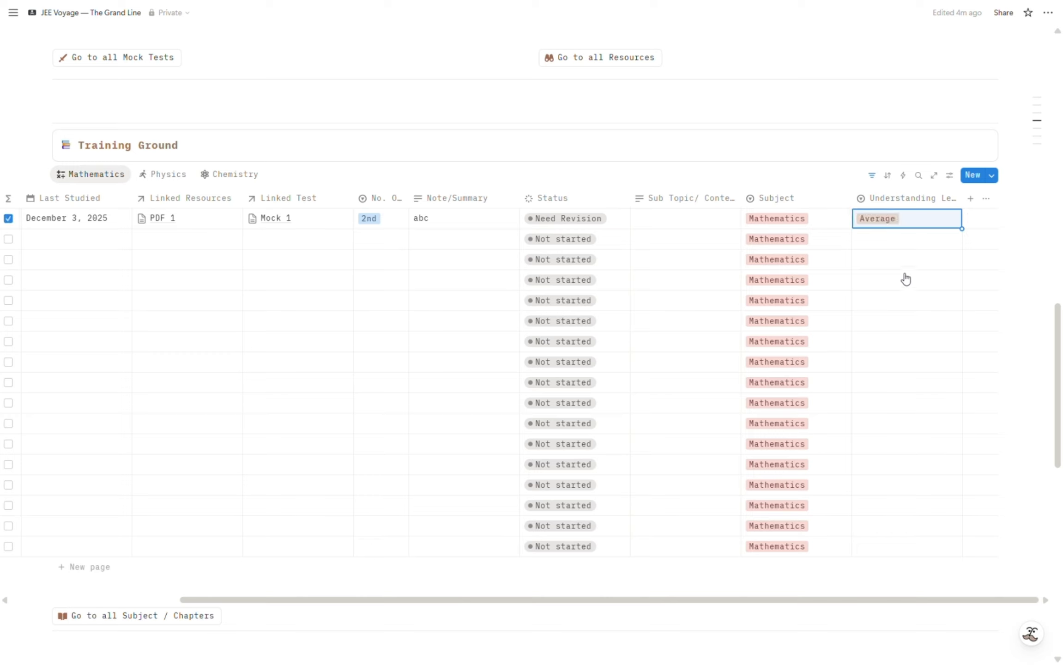
Show Training Ground's Physics chapters and collapse the "Mechanics and Basic Physics" and "Electrodynamics Modern and Optics" groups.
{"action": "scroll", "coordinate": [859, 339], "scroll_direction": "left", "scroll_amount": 5}
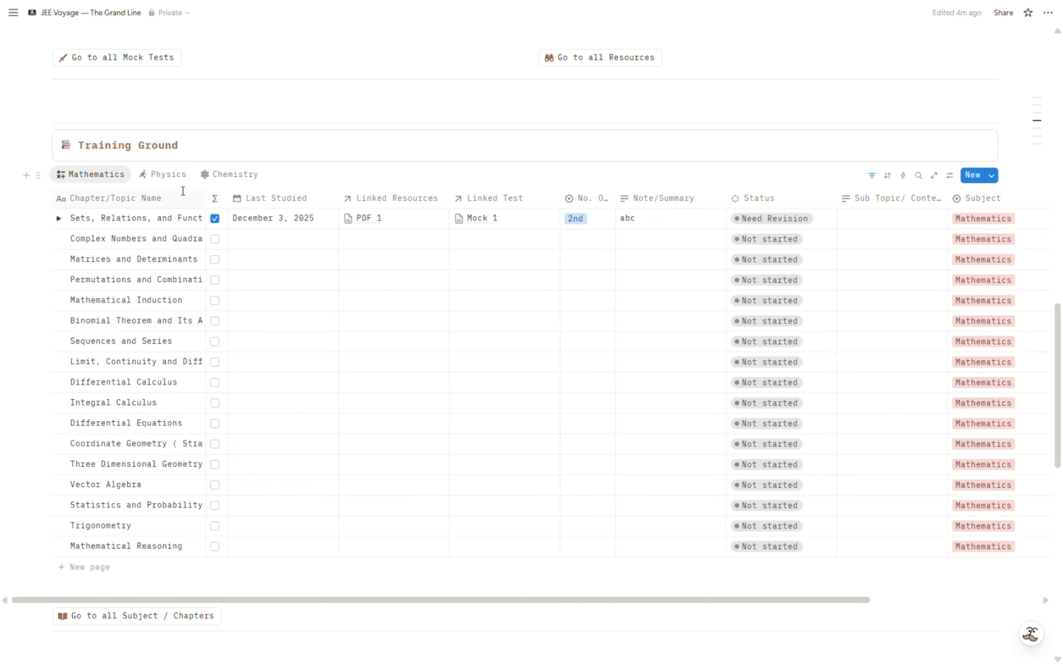
{"action": "left_click", "coordinate": [167, 176]}
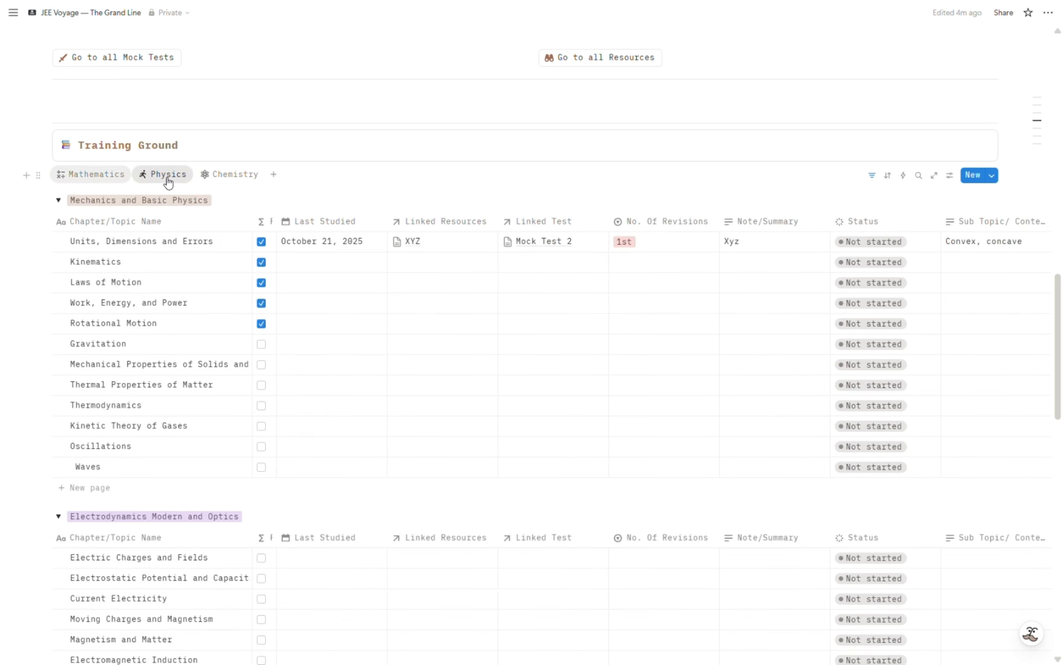
{"action": "left_click", "coordinate": [58, 200]}
{"action": "left_click", "coordinate": [58, 224]}
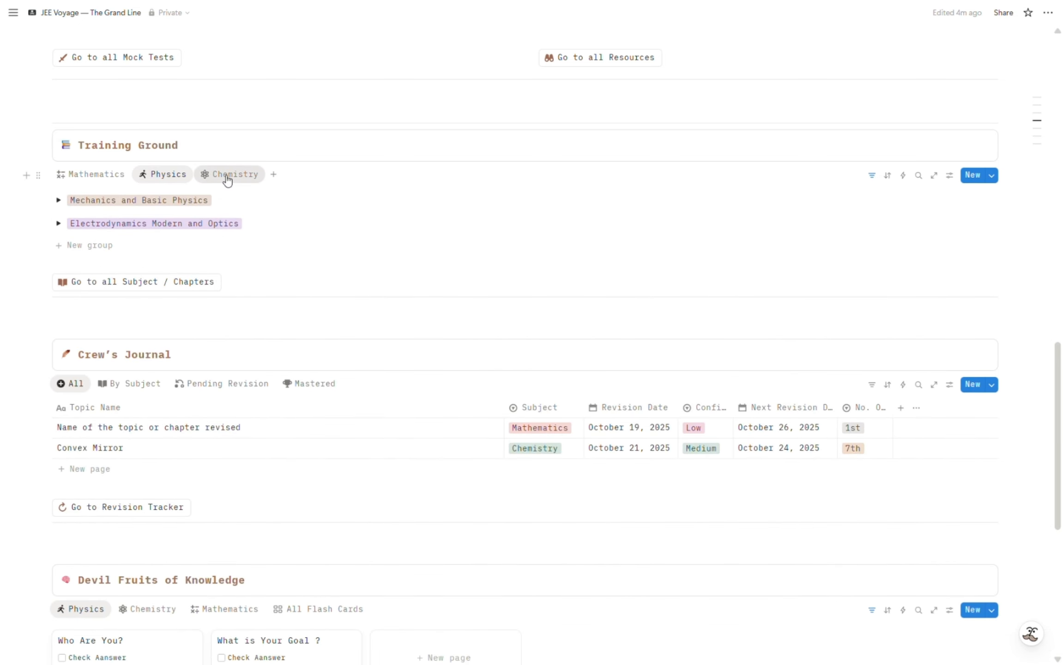
Show Training Ground's Chemistry chapters and collapse the Inorganic, Organic and Physical Chemistry groups.
{"action": "left_click", "coordinate": [213, 174]}
{"action": "left_click", "coordinate": [58, 201]}
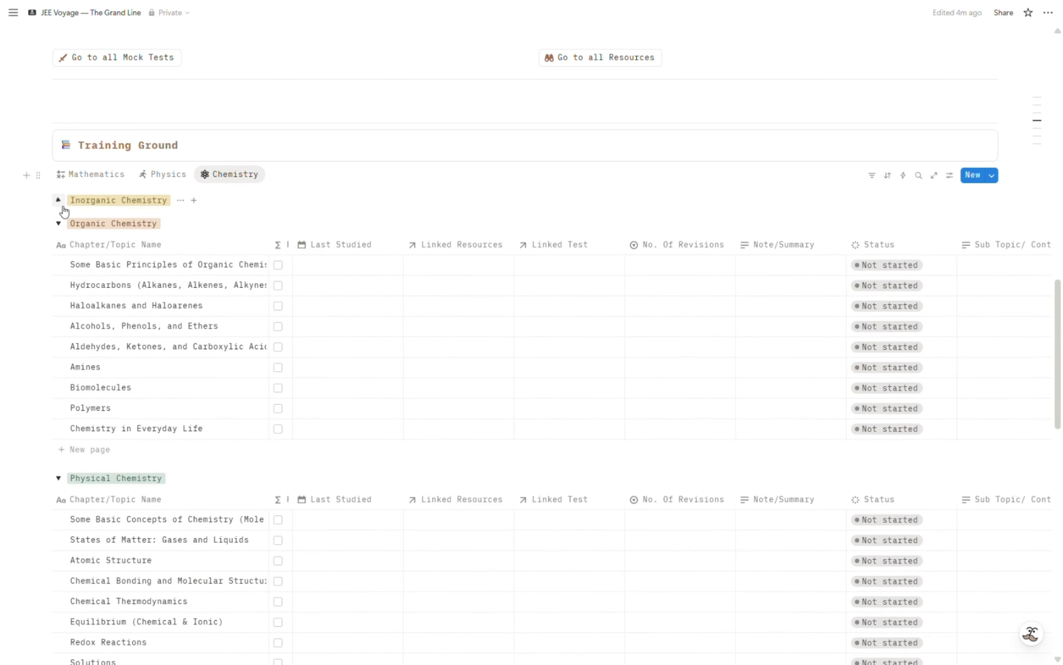
{"action": "left_click", "coordinate": [58, 224]}
{"action": "left_click", "coordinate": [58, 247]}
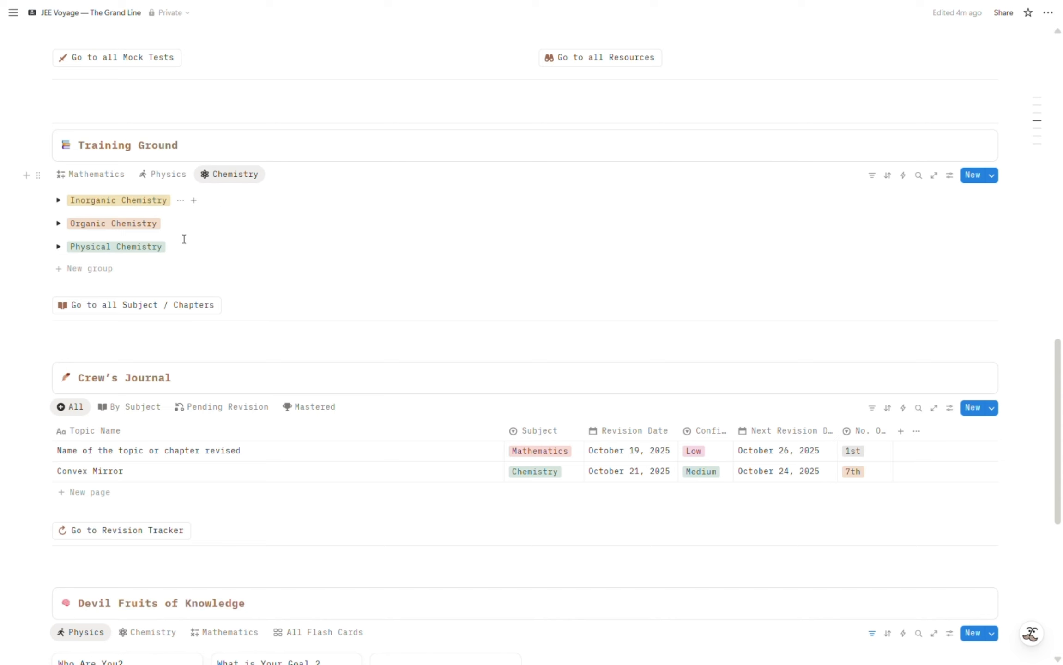
Expand the Inorganic Chemistry group and its first chapter on classification of elements to view them, and collapse both again.
{"action": "left_click", "coordinate": [59, 201]}
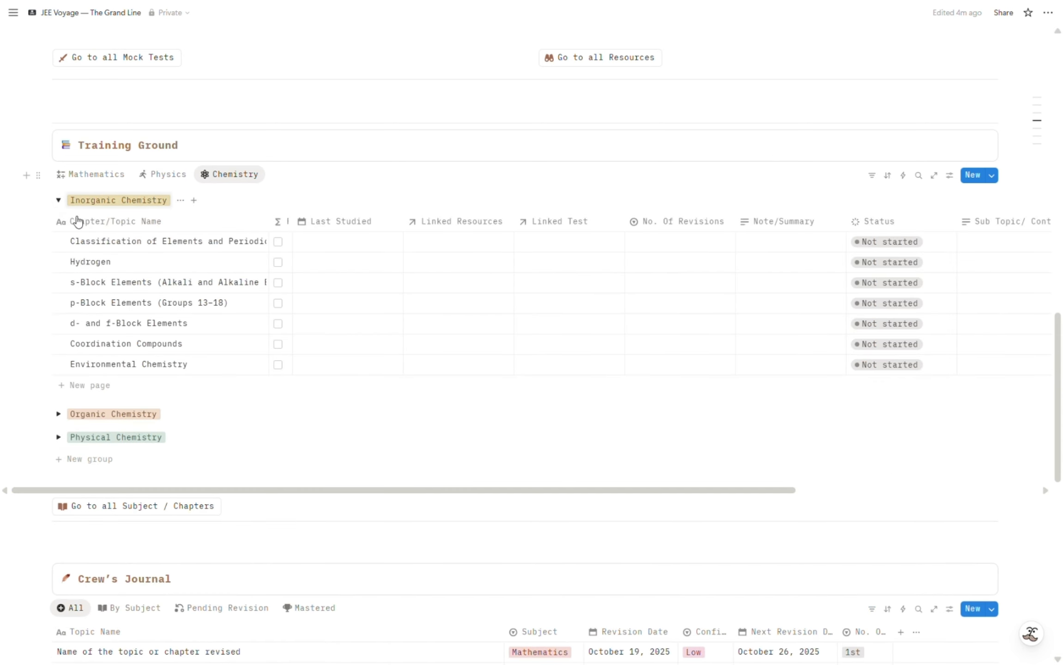
{"action": "left_click", "coordinate": [59, 241]}
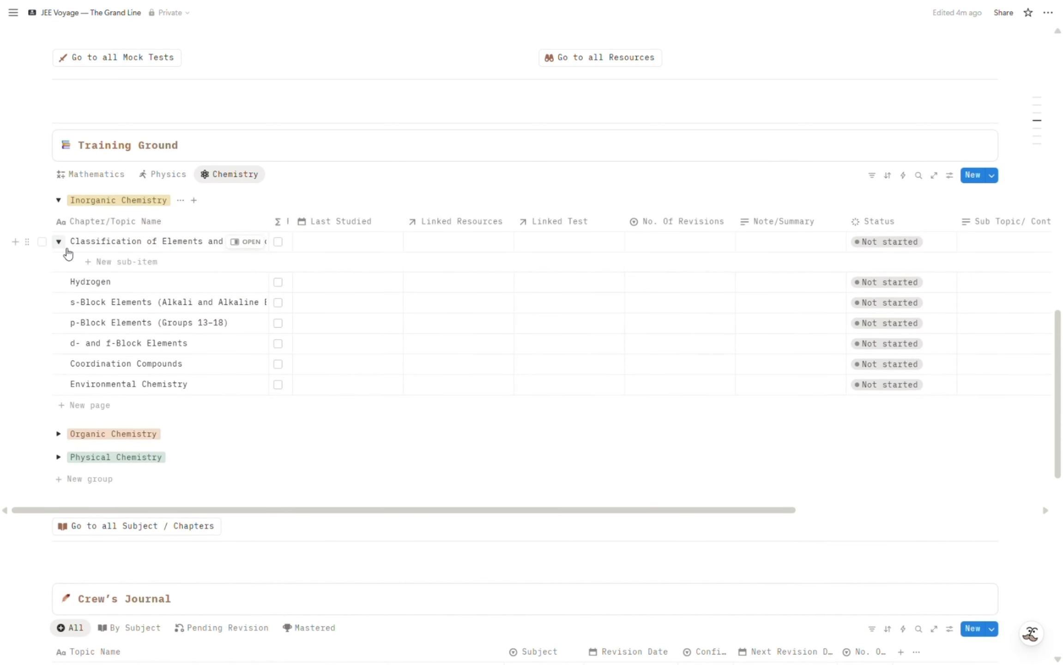
{"action": "left_click", "coordinate": [59, 241]}
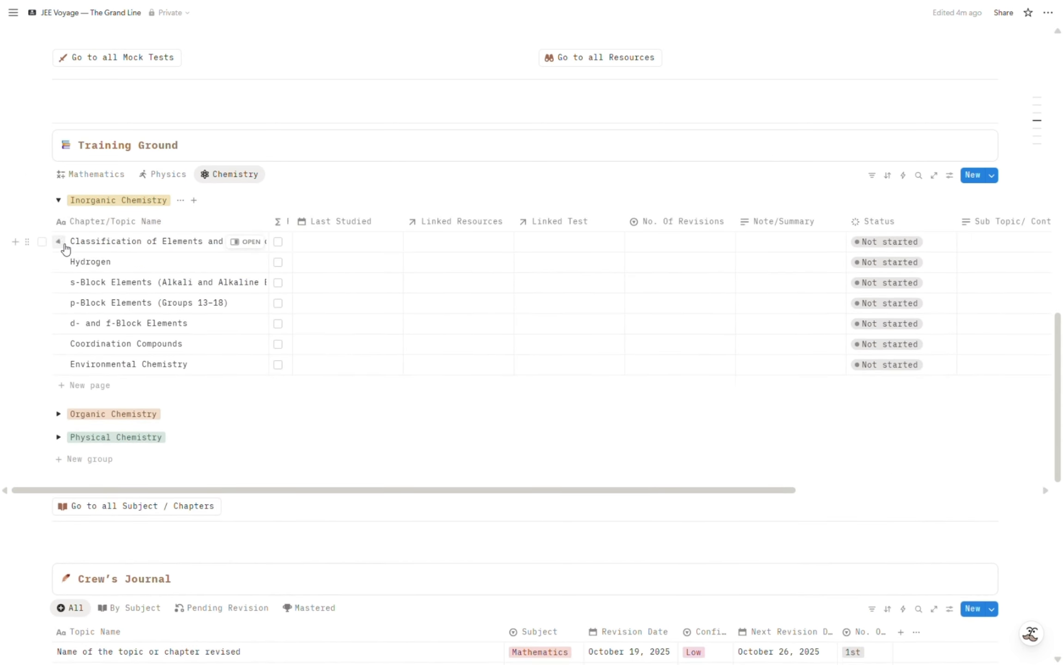
{"action": "left_click", "coordinate": [59, 201]}
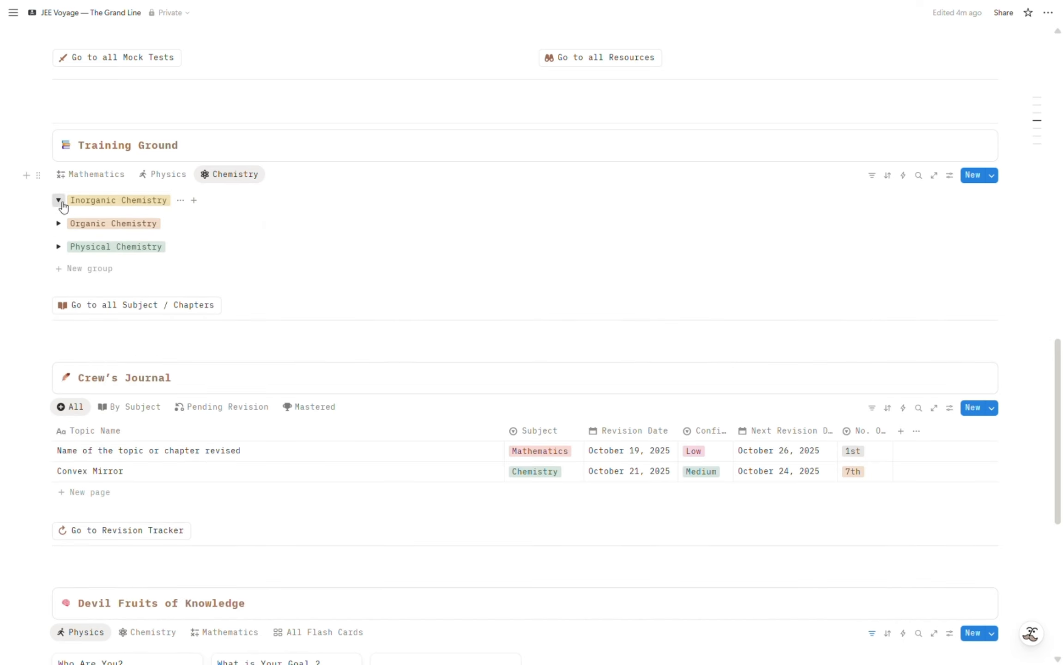
Return Training Ground to its Mathematics view and open the full list of subjects and chapters to review it.
{"action": "left_click", "coordinate": [90, 175]}
{"action": "scroll", "coordinate": [282, 303], "scroll_direction": "down", "scroll_amount": 9}
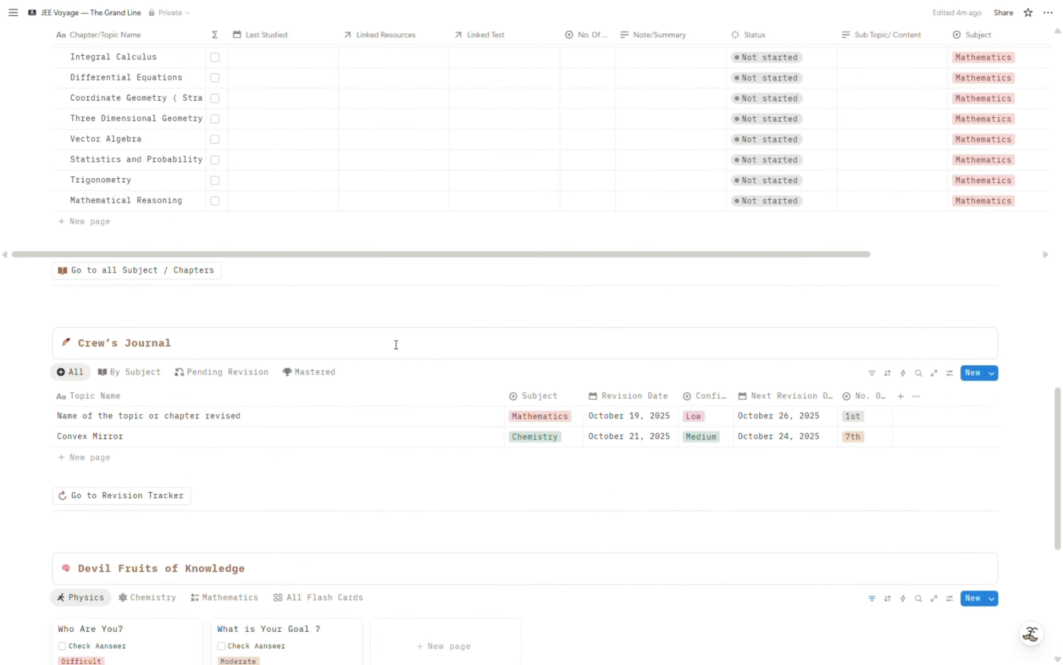
{"action": "scroll", "coordinate": [214, 191], "scroll_direction": "up", "scroll_amount": 9}
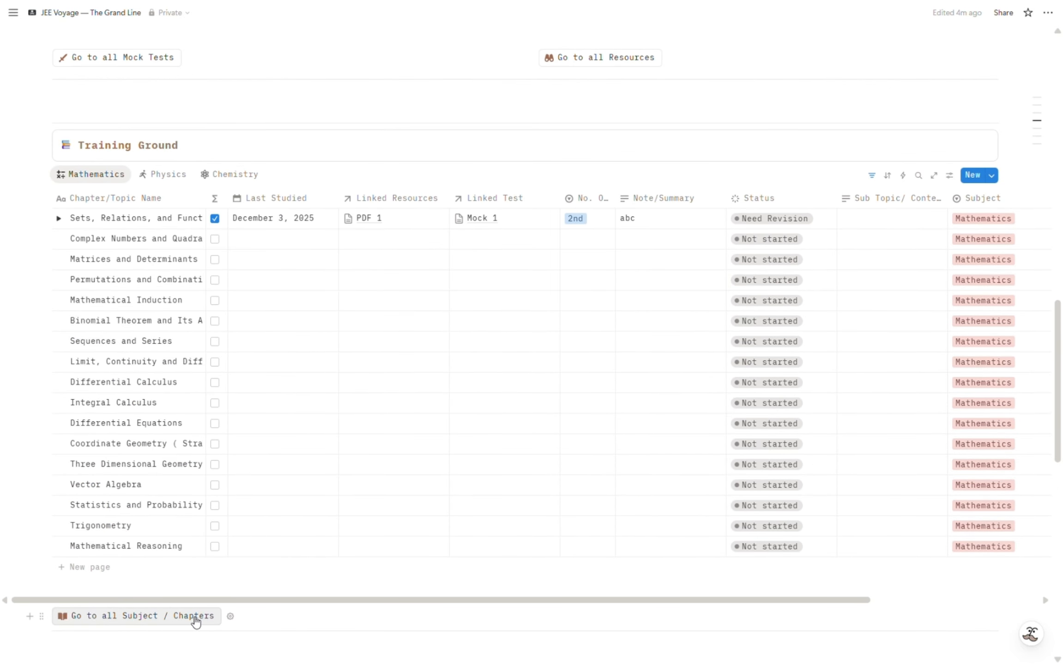
{"action": "left_click", "coordinate": [195, 619]}
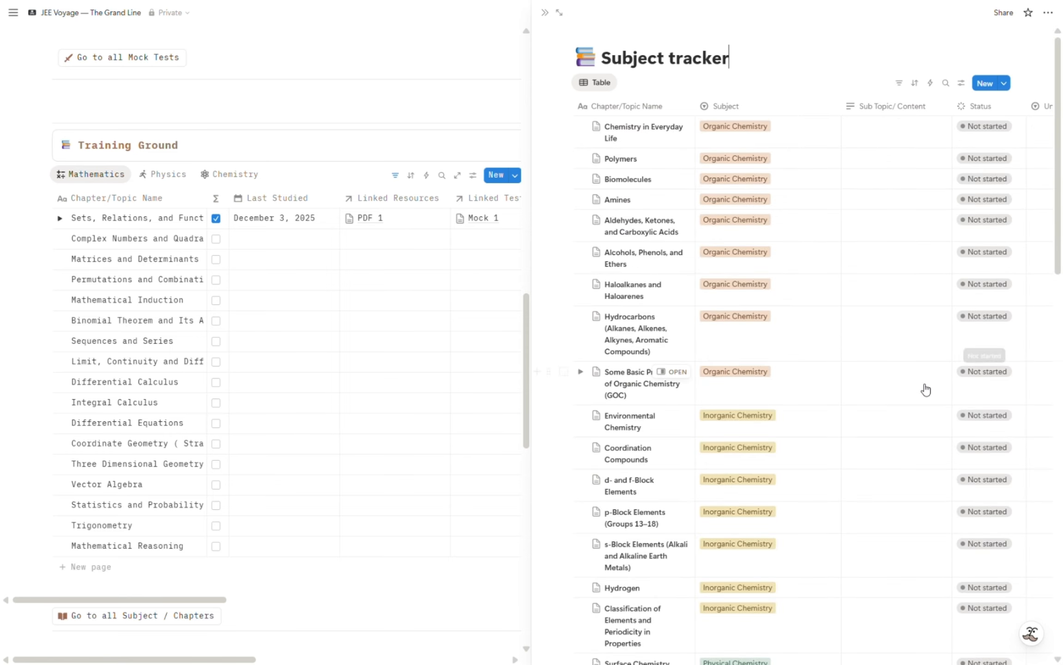
{"action": "scroll", "coordinate": [925, 387], "scroll_direction": "down", "scroll_amount": 9}
Add a "Trigonometry" entry to Crew's Journal in the All view and set its subject to Mathematics.
{"action": "scroll", "coordinate": [926, 390], "scroll_direction": "down", "scroll_amount": 20}
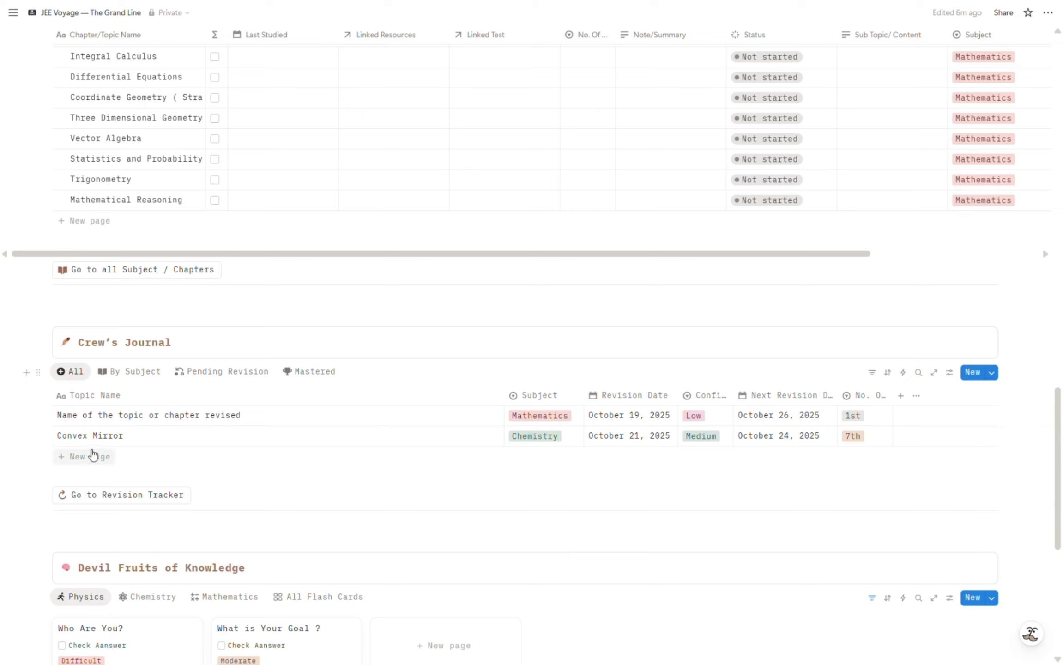
{"action": "left_click", "coordinate": [143, 376]}
{"action": "left_click", "coordinate": [73, 372]}
{"action": "left_click", "coordinate": [115, 460]}
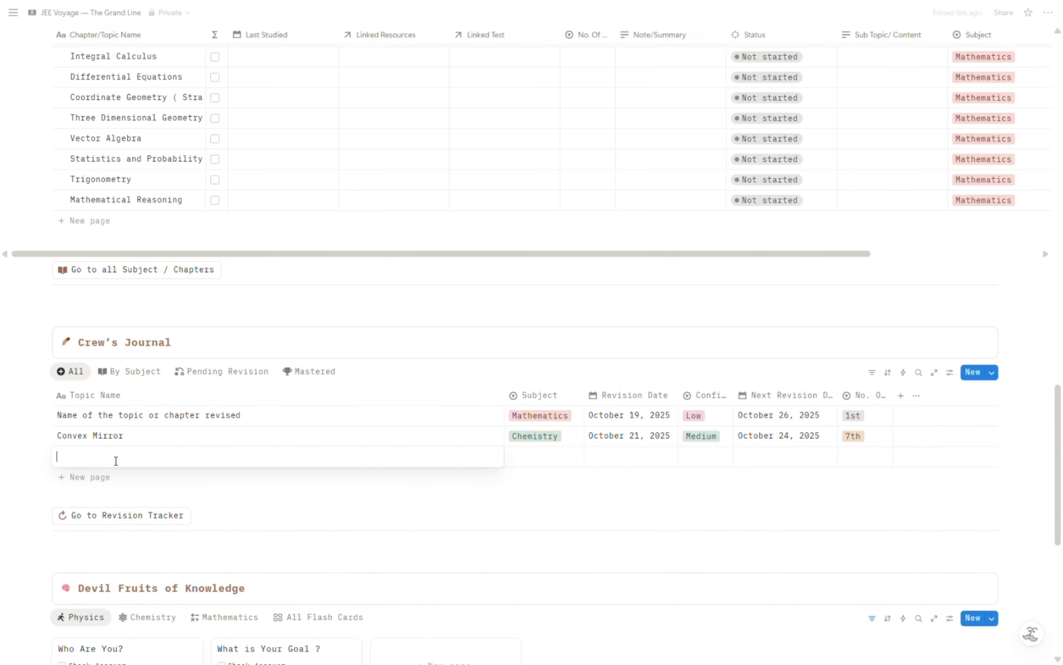
{"action": "type", "text": "Trigonometry"}
{"action": "key", "text": "Escape"}
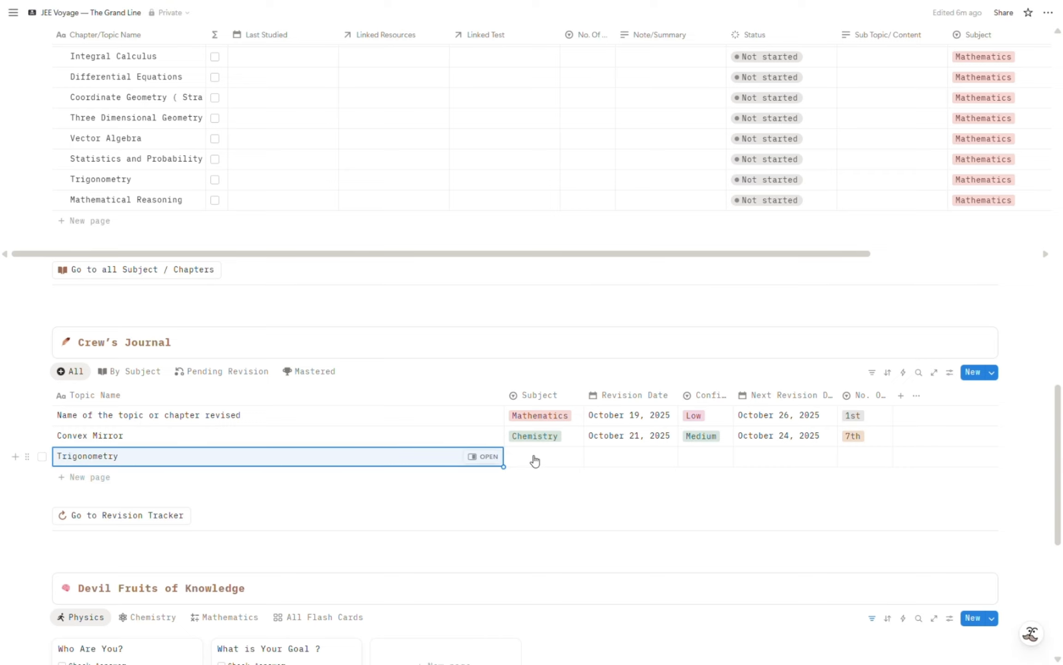
{"action": "scroll", "coordinate": [351, 318], "scroll_direction": "up", "scroll_amount": 6}
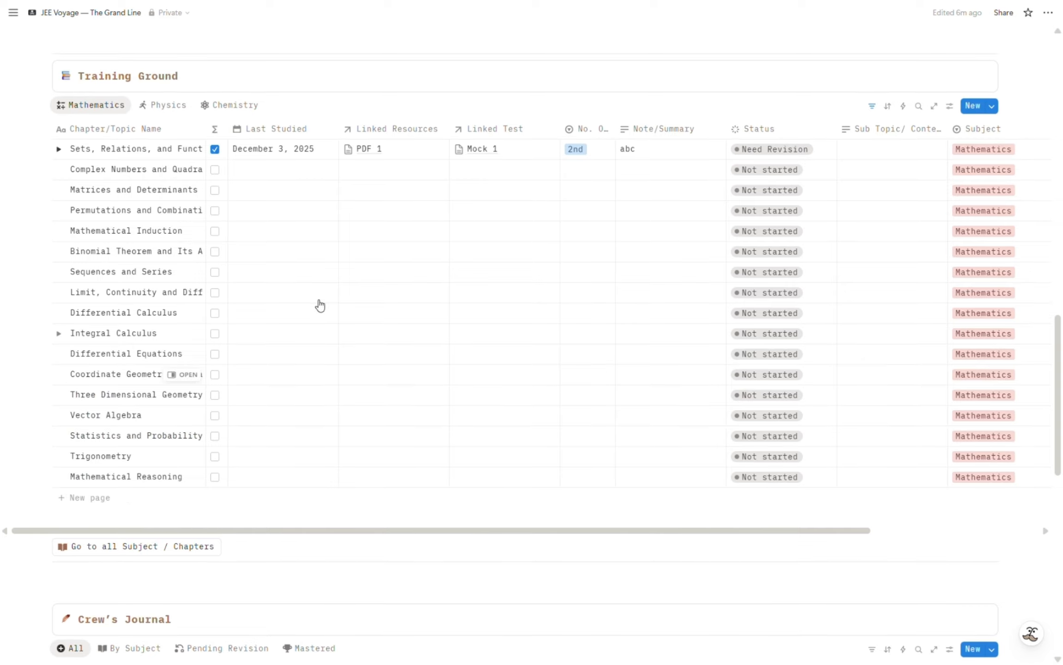
{"action": "scroll", "coordinate": [768, 582], "scroll_direction": "down", "scroll_amount": 5}
{"action": "left_click", "coordinate": [544, 527]}
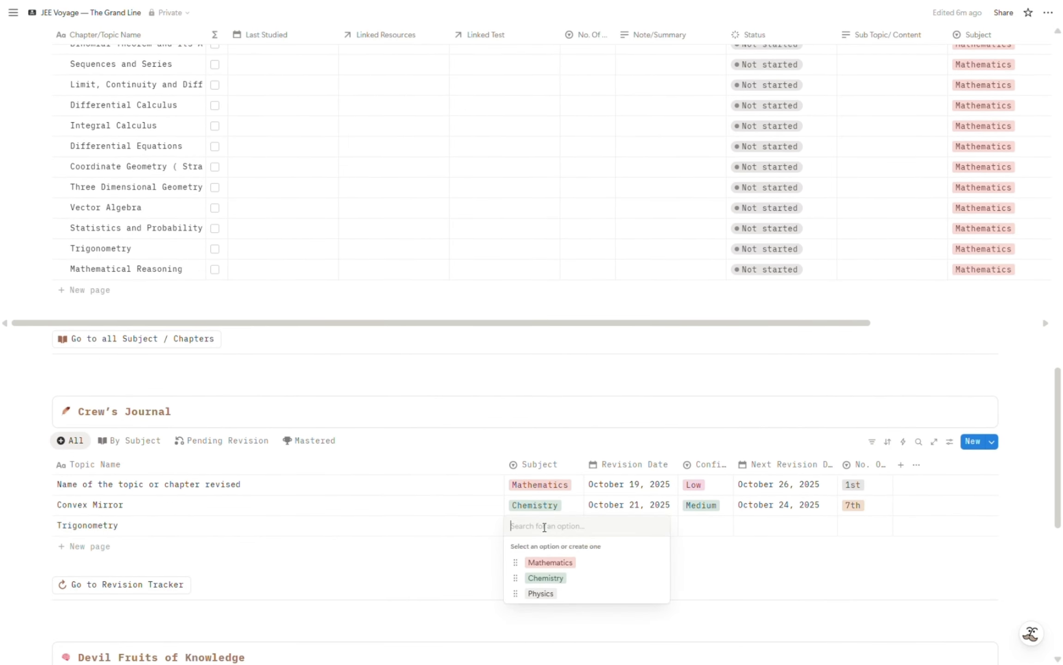
{"action": "left_click", "coordinate": [552, 562]}
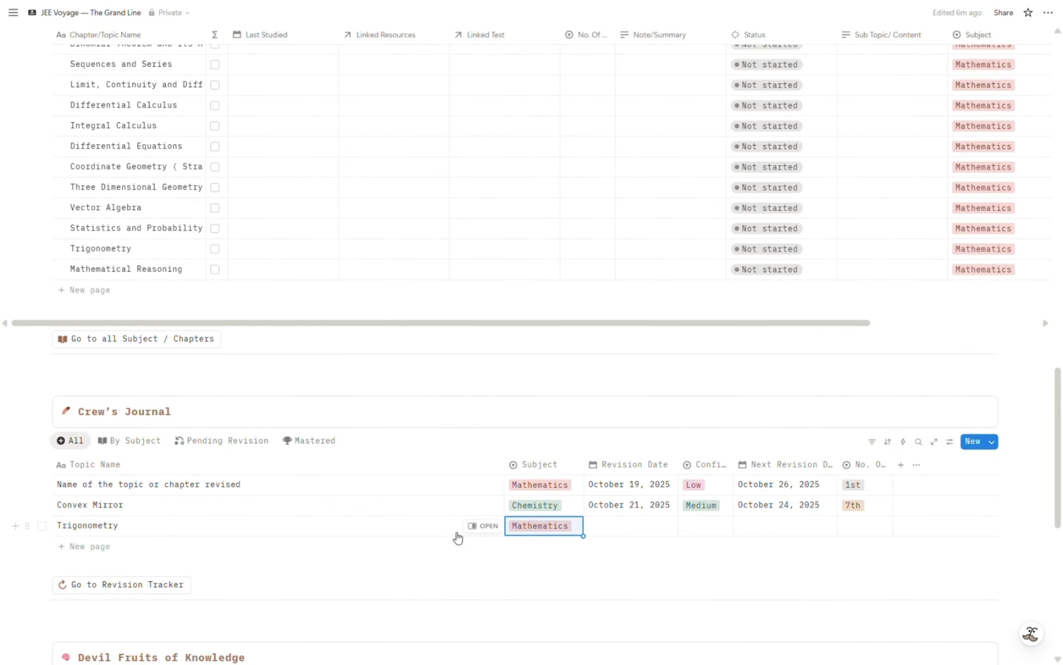
Set the Trigonometry journal entry's revision date to December 3, 2025 and its confidence to Low.
{"action": "left_click", "coordinate": [641, 535]}
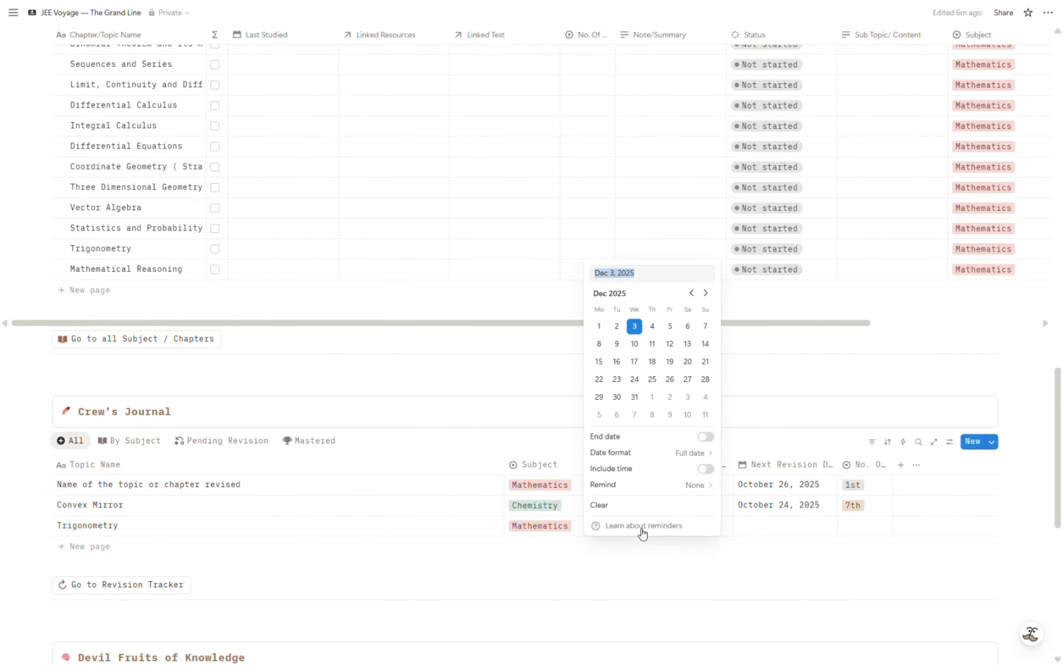
{"action": "left_click", "coordinate": [639, 335]}
{"action": "left_click", "coordinate": [863, 605]}
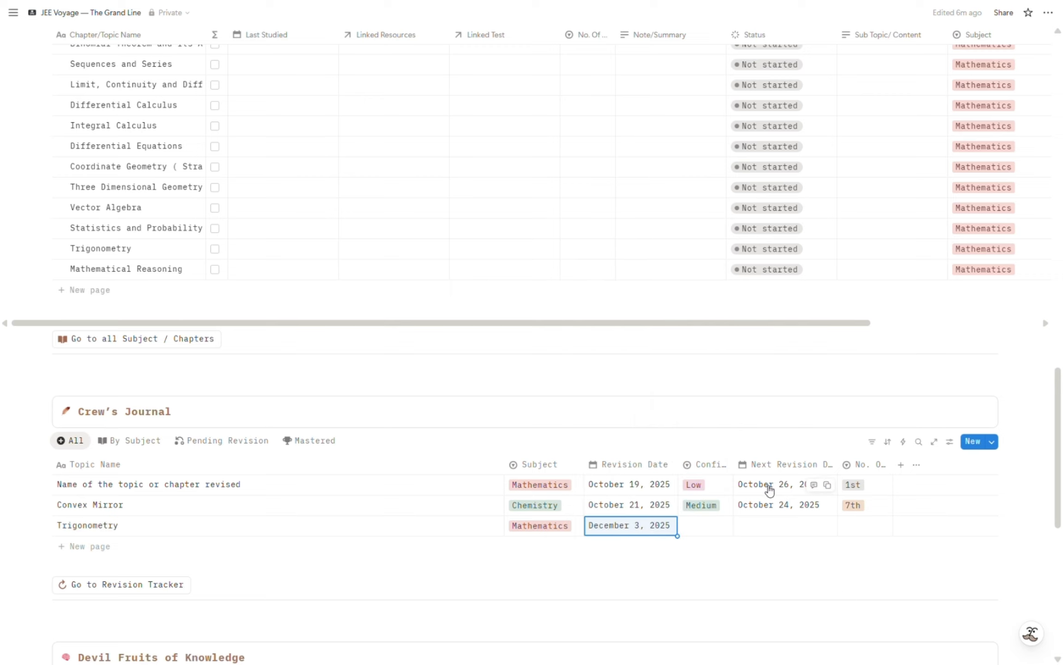
{"action": "left_click", "coordinate": [721, 530]}
{"action": "left_click", "coordinate": [729, 595]}
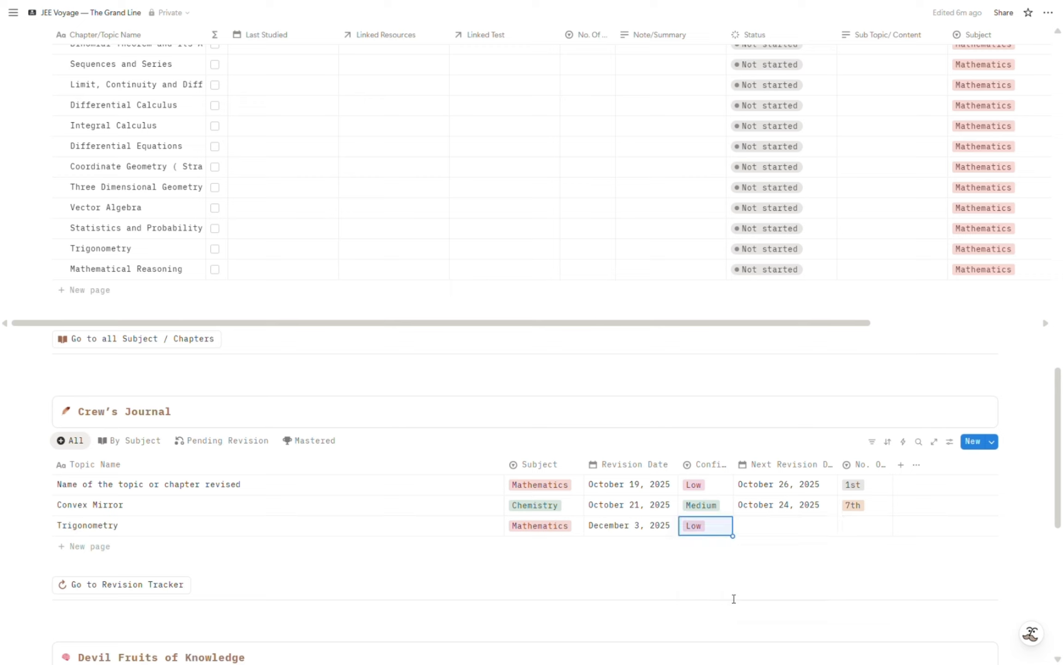
Set the Trigonometry journal entry's next revision date to December 4, 2025 and its number of revisions to 2nd.
{"action": "left_click", "coordinate": [781, 527]}
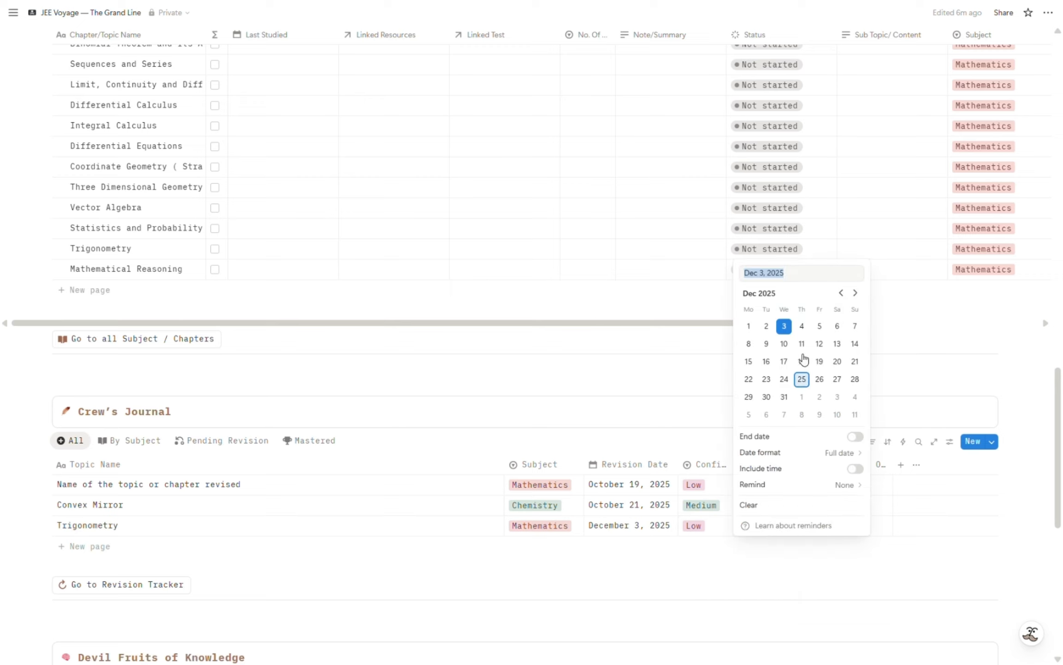
{"action": "left_click", "coordinate": [802, 326]}
{"action": "key", "text": "Escape"}
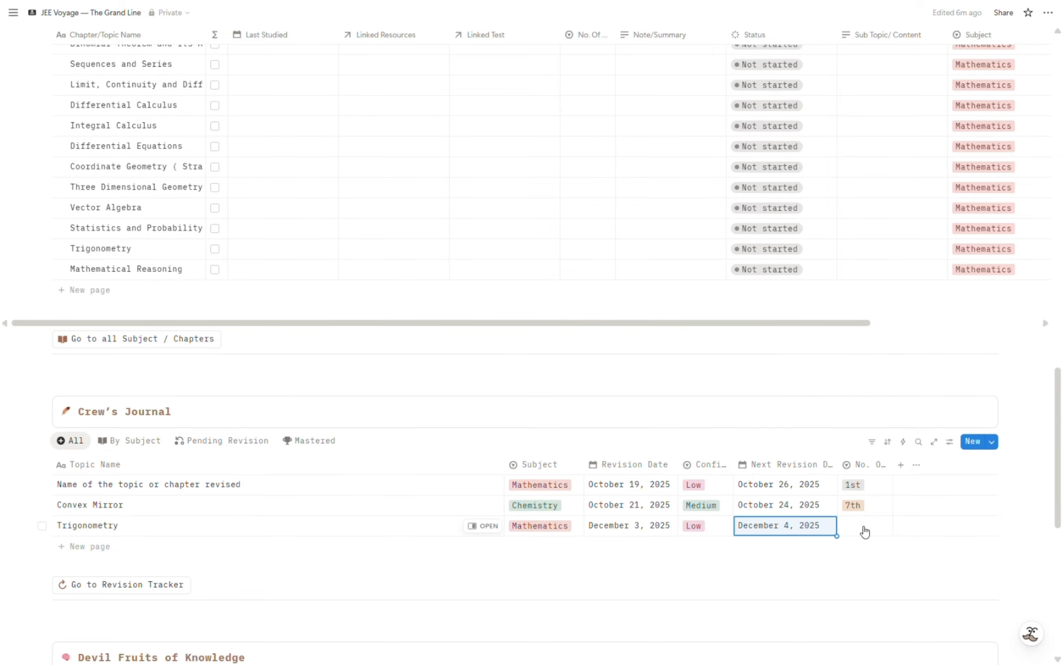
{"action": "left_click", "coordinate": [864, 532]}
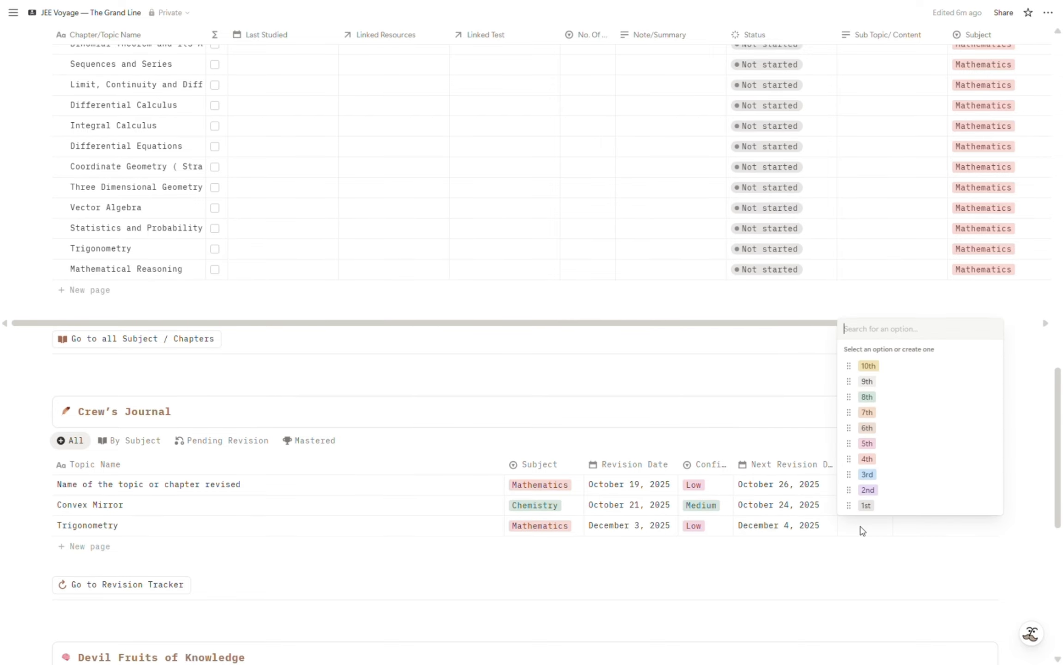
{"action": "left_click", "coordinate": [868, 490]}
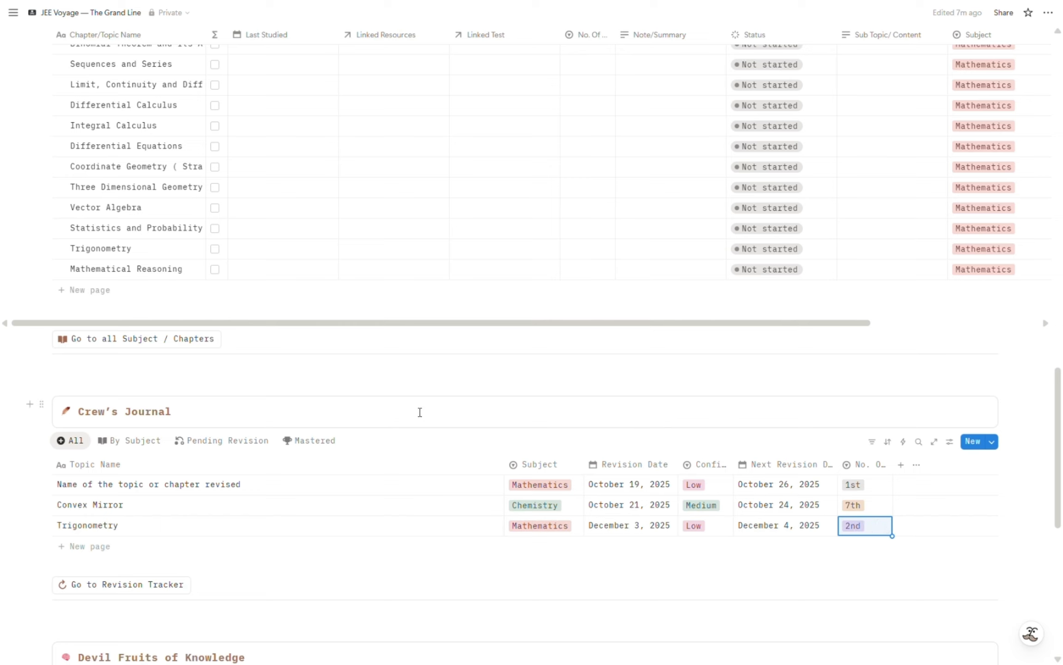
Show Crew's Journal grouped by subject and review the Trigonometry entry in the Mathematics group.
{"action": "left_click", "coordinate": [149, 443]}
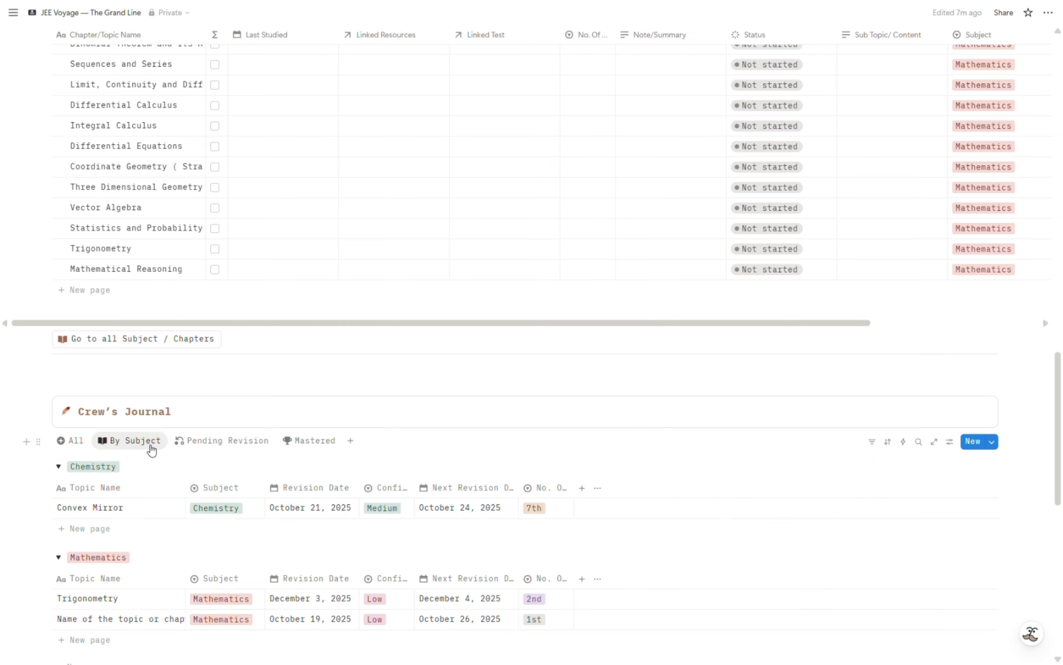
{"action": "scroll", "coordinate": [271, 473], "scroll_direction": "down", "scroll_amount": 5}
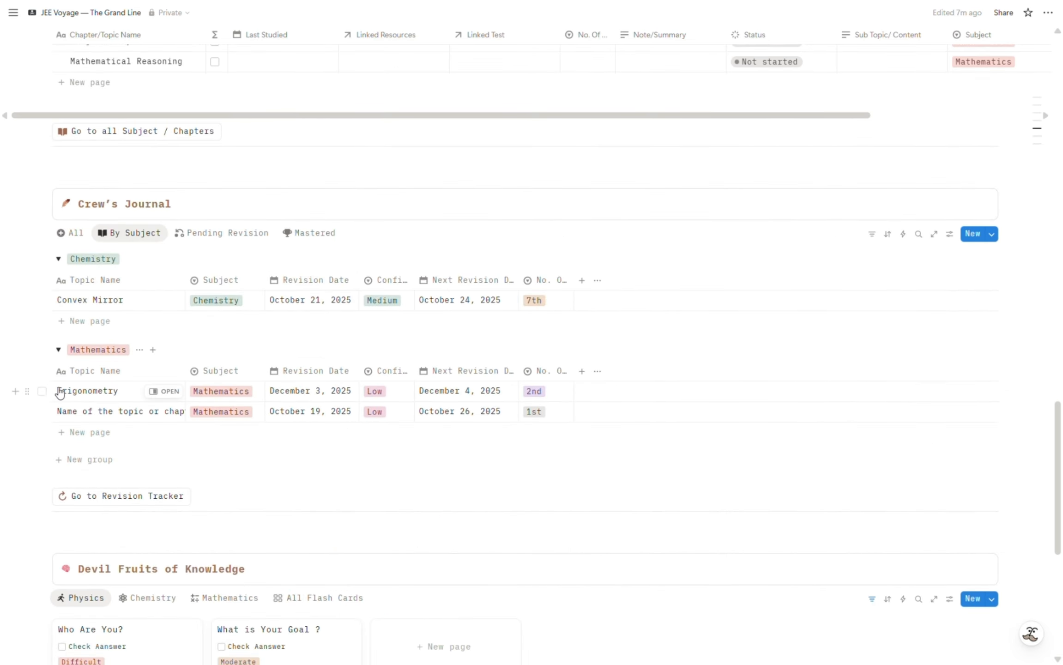
{"action": "left_click", "coordinate": [42, 391]}
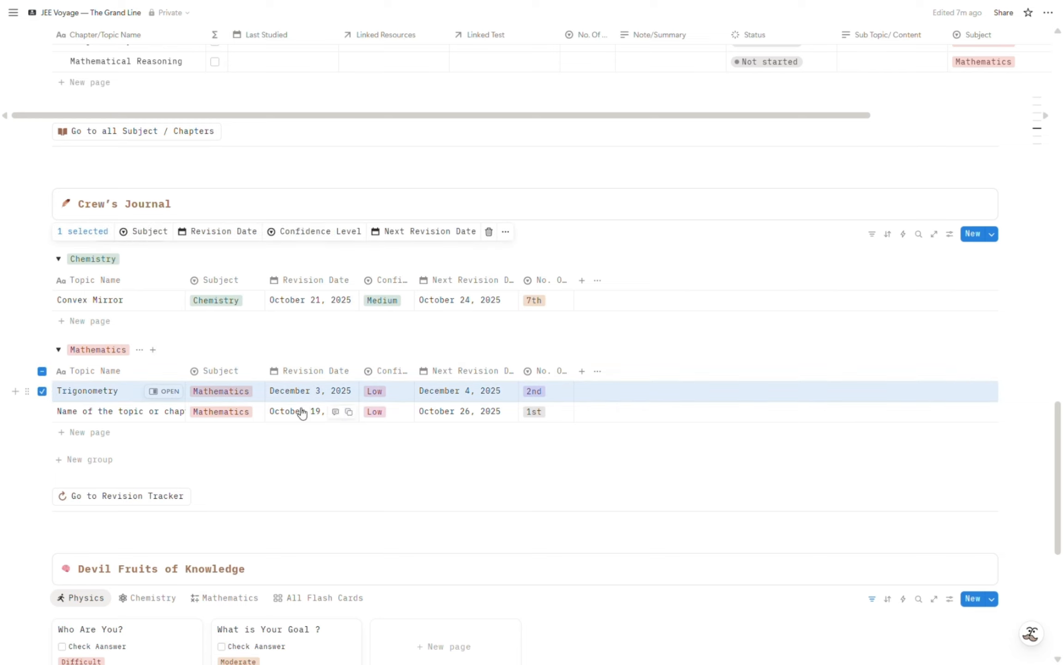
{"action": "left_click", "coordinate": [42, 391]}
{"action": "scroll", "coordinate": [192, 432], "scroll_direction": "up", "scroll_amount": 3}
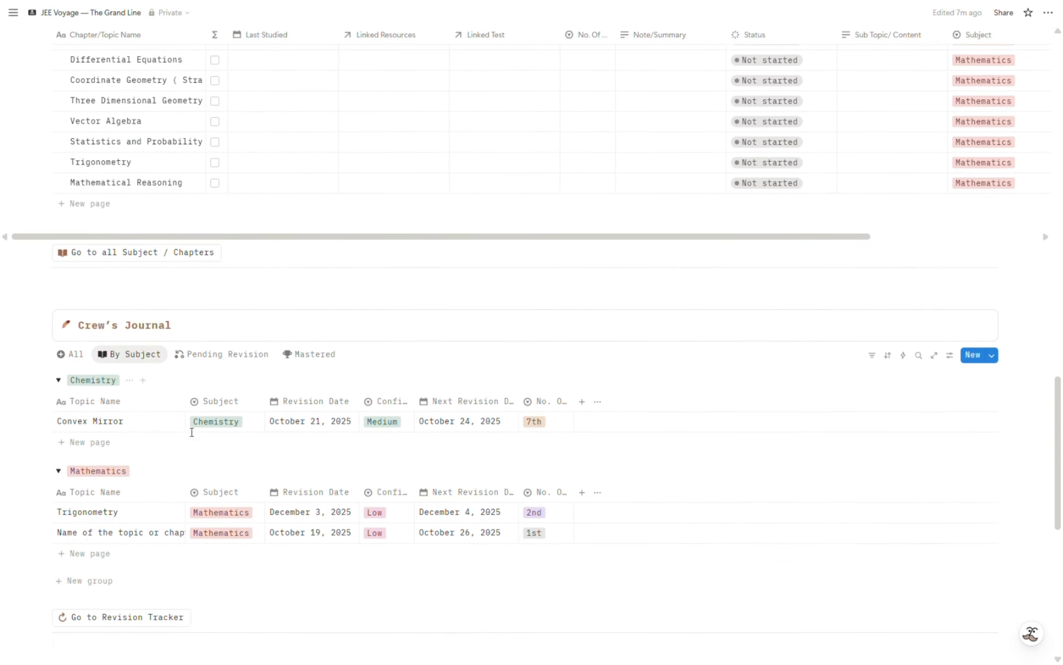
{"action": "scroll", "coordinate": [191, 433], "scroll_direction": "down", "scroll_amount": 1}
{"action": "scroll", "coordinate": [190, 434], "scroll_direction": "up", "scroll_amount": 2}
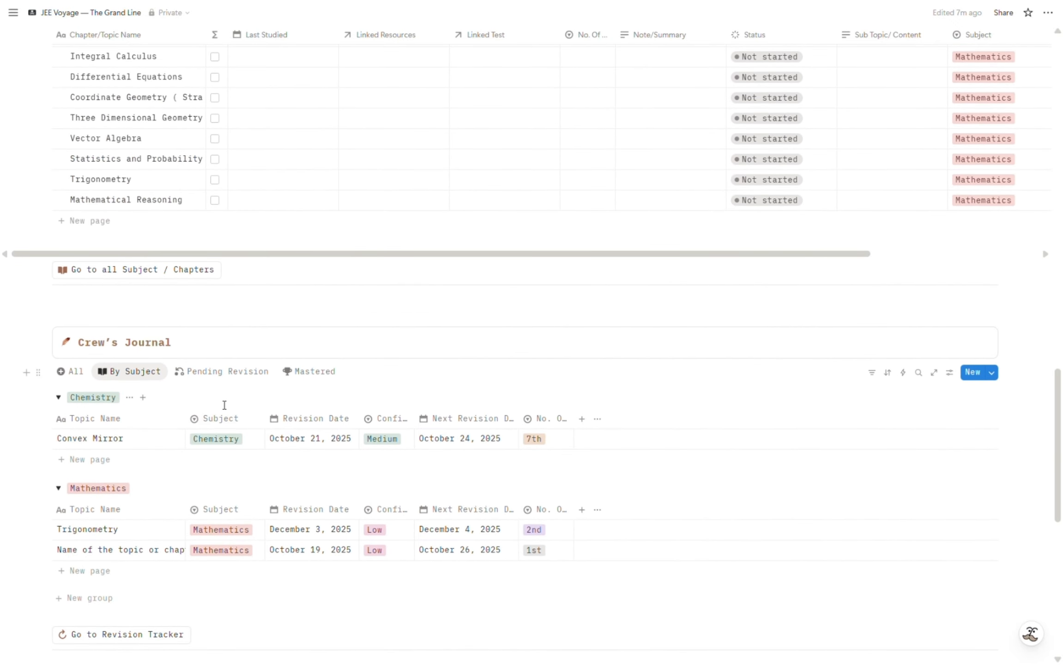
Browse the Pending Revision, Mastered and All views of Crew's Journal, and open the full Revision Tracker.
{"action": "left_click", "coordinate": [249, 376]}
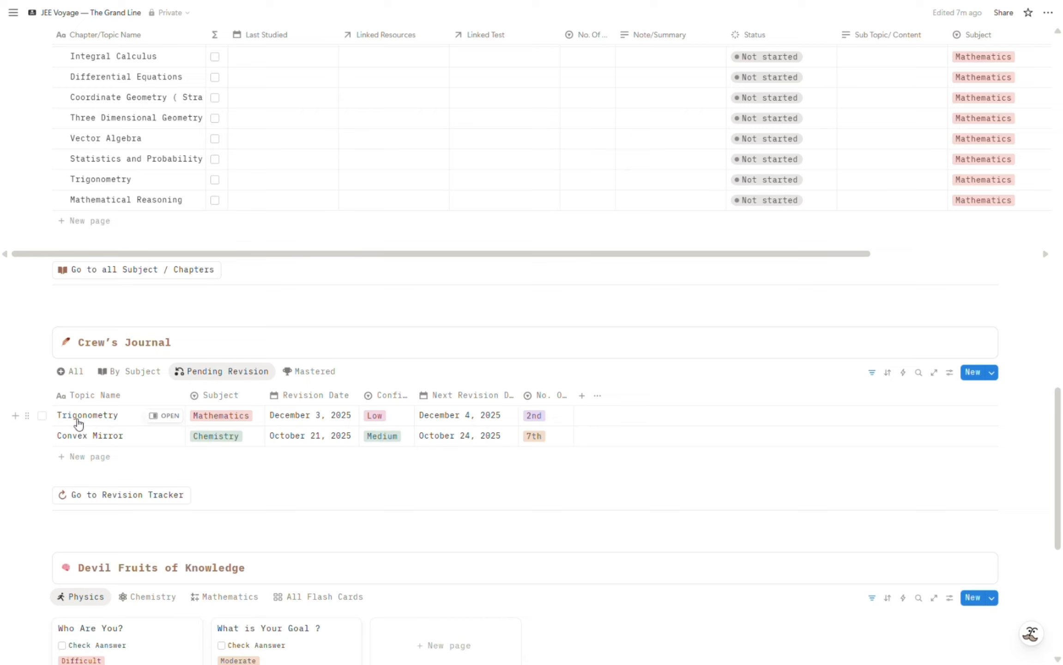
{"action": "left_click", "coordinate": [322, 380]}
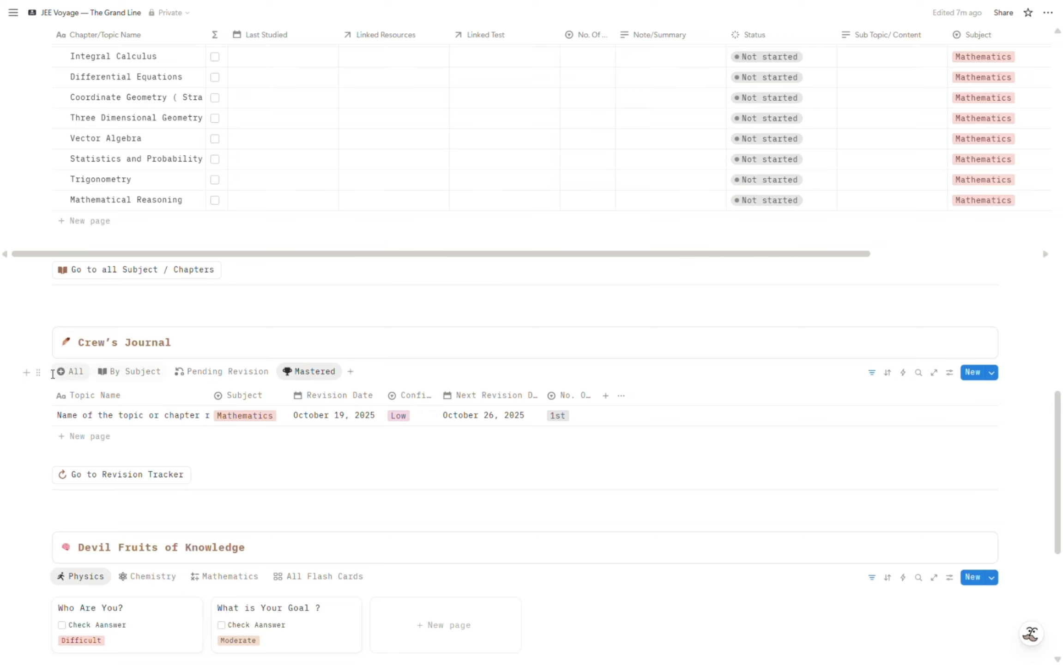
{"action": "left_click", "coordinate": [87, 377]}
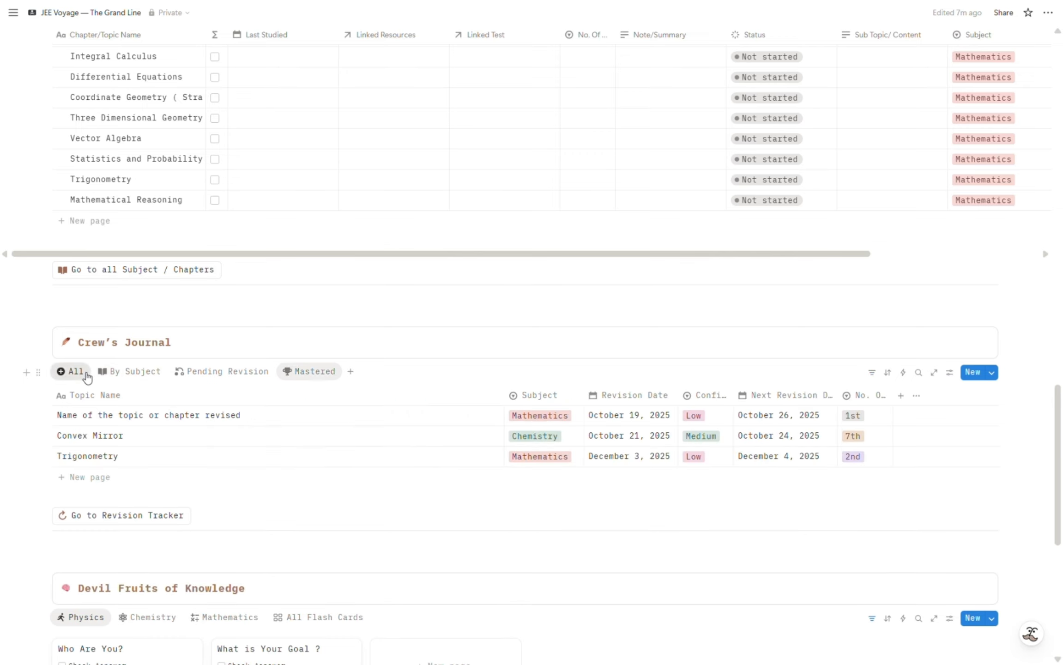
{"action": "scroll", "coordinate": [230, 411], "scroll_direction": "down", "scroll_amount": 5}
{"action": "scroll", "coordinate": [293, 335], "scroll_direction": "up", "scroll_amount": 3}
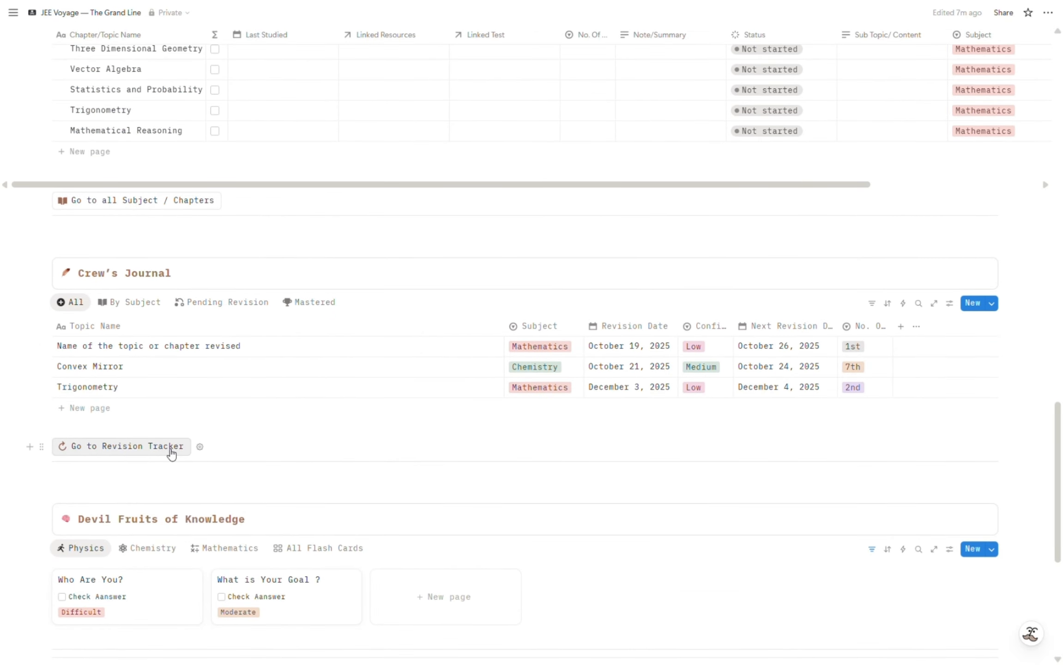
{"action": "left_click", "coordinate": [171, 452]}
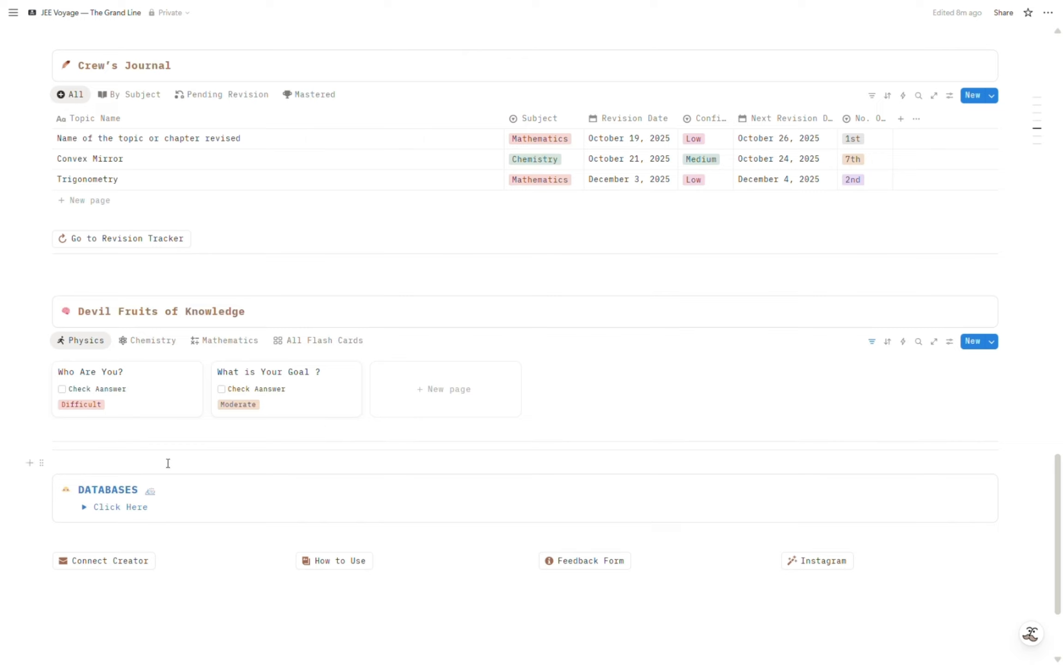
Reveal and hide the answers of the "Who Are You?" and "What is Your Goal ?" flashcards in Devil Fruits of Knowledge.
{"action": "left_click", "coordinate": [62, 388]}
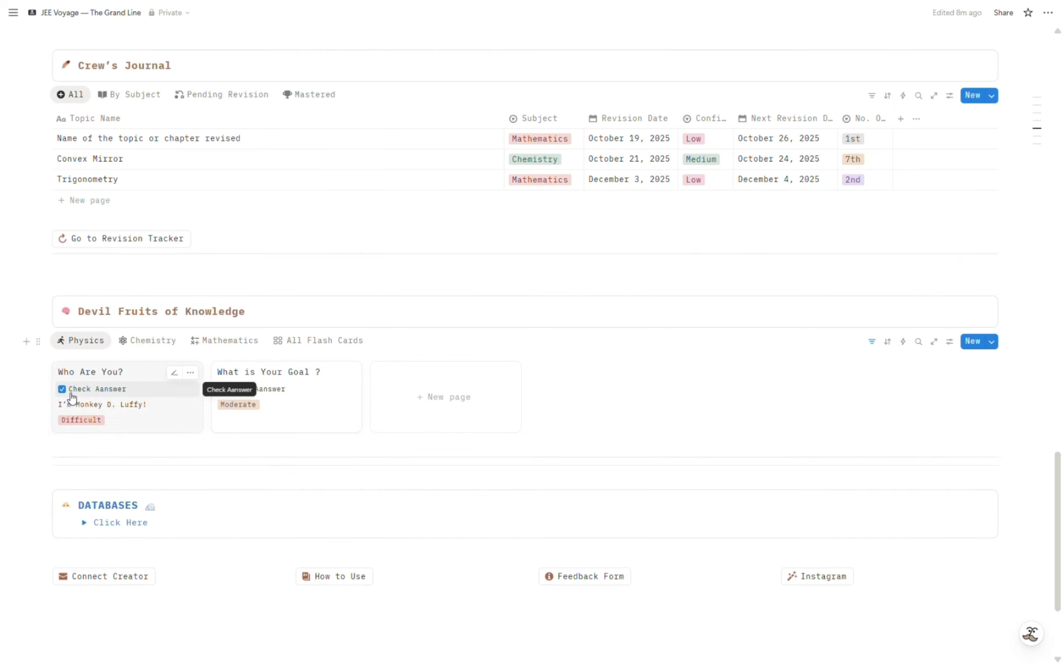
{"action": "left_click", "coordinate": [64, 390]}
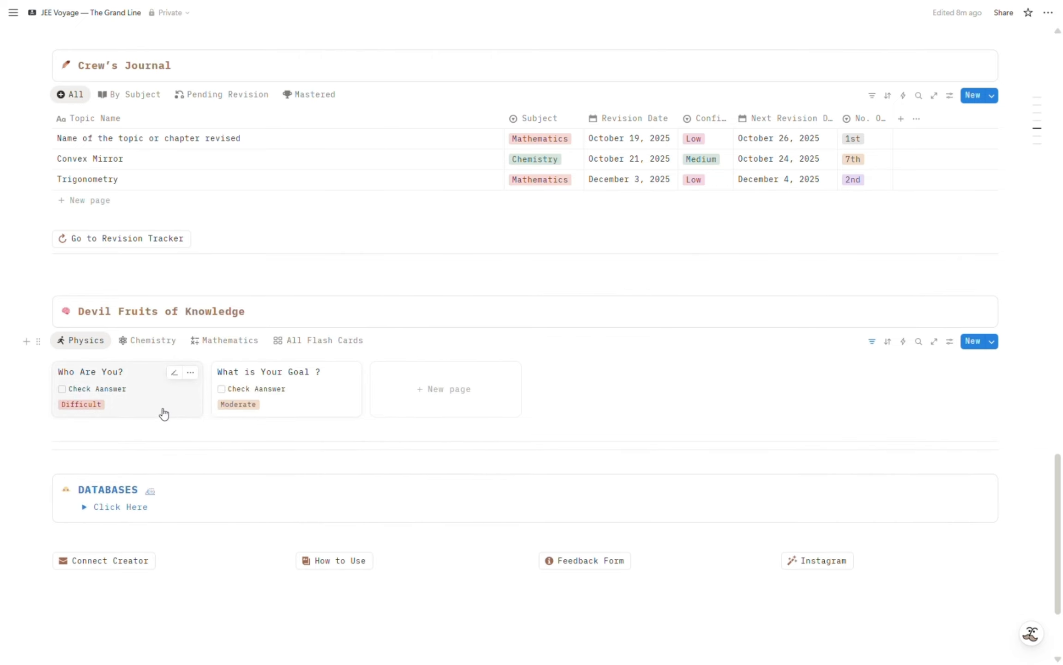
{"action": "left_click", "coordinate": [221, 389]}
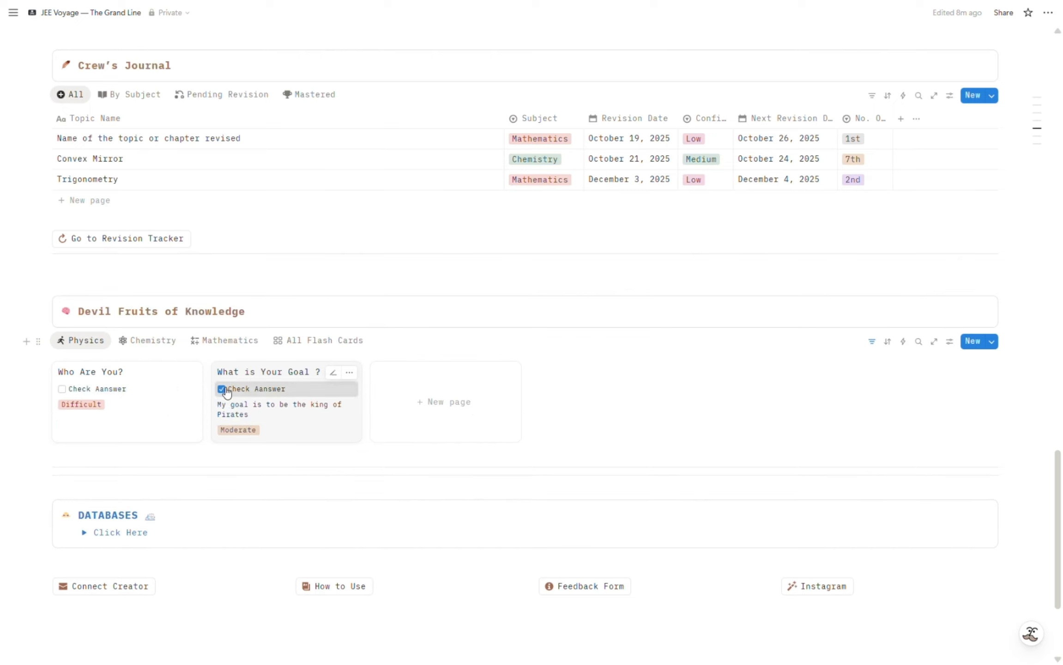
{"action": "left_click", "coordinate": [222, 390]}
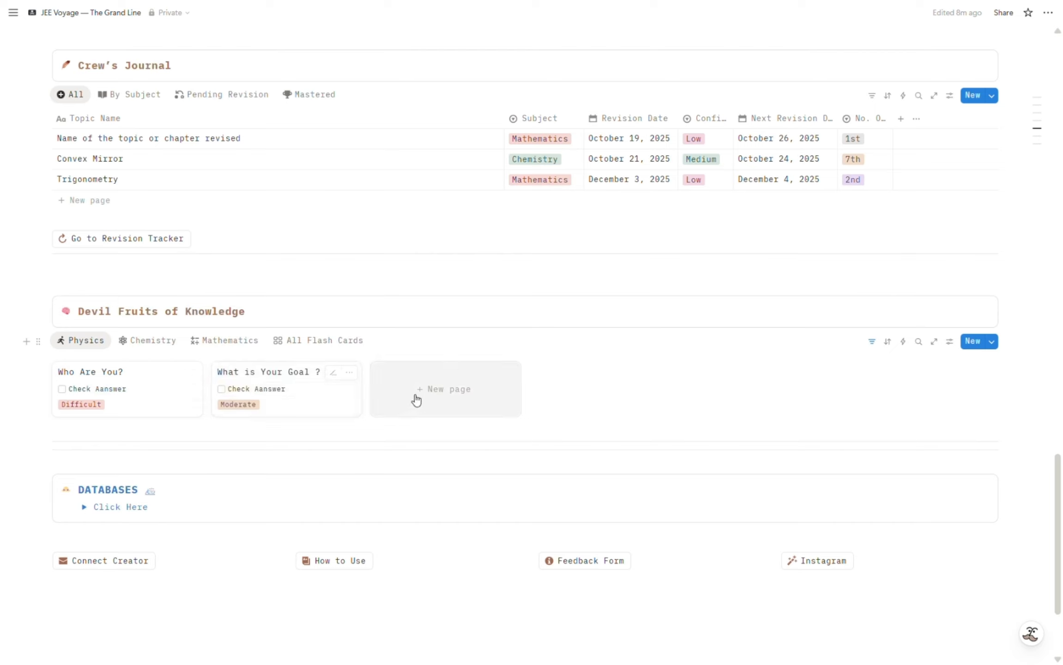
Add a Physics flashcard with the question "Who are you?" and enter "I am" plus the person's first name as its answer.
{"action": "left_click", "coordinate": [443, 393]}
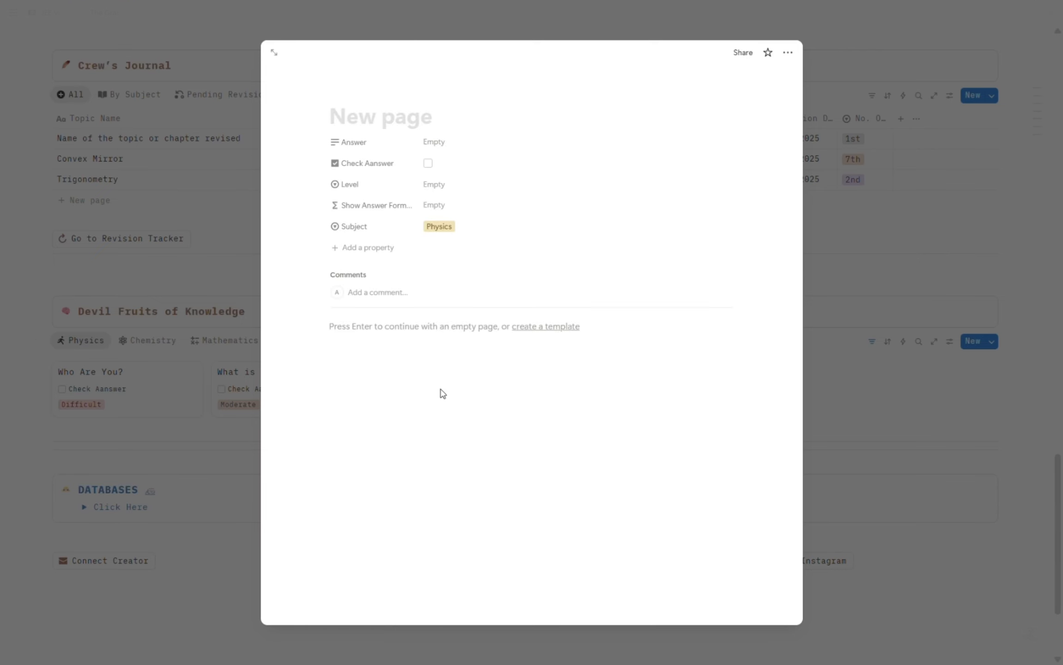
{"action": "type", "text": "Who are you"}
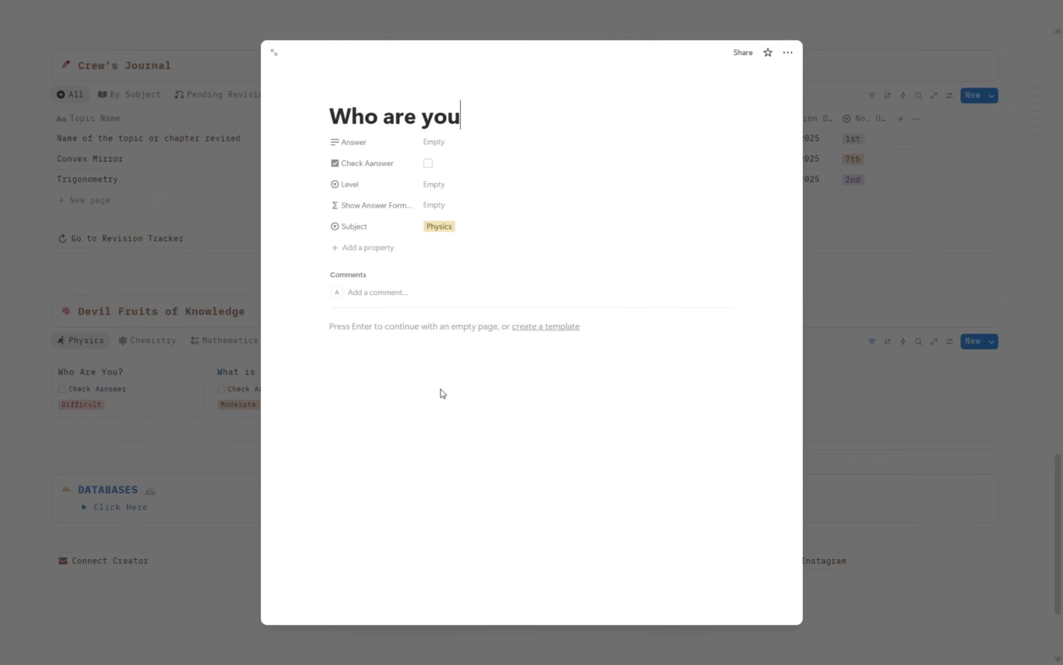
{"action": "type", "text": "?"}
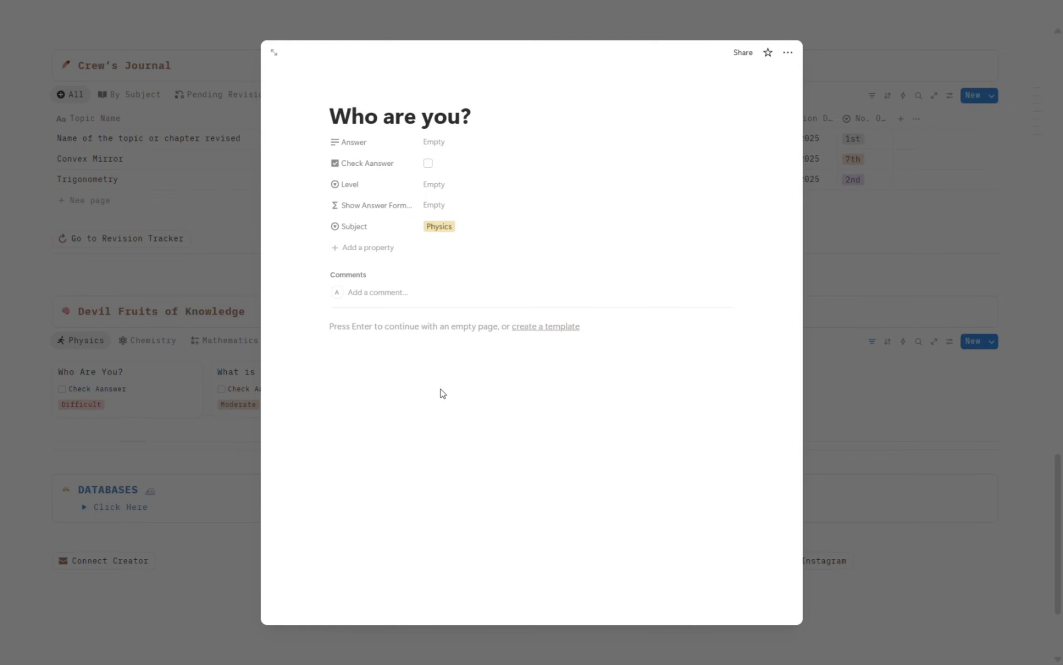
{"action": "left_click", "coordinate": [459, 149]}
{"action": "type", "text": "I am Abhishek"}
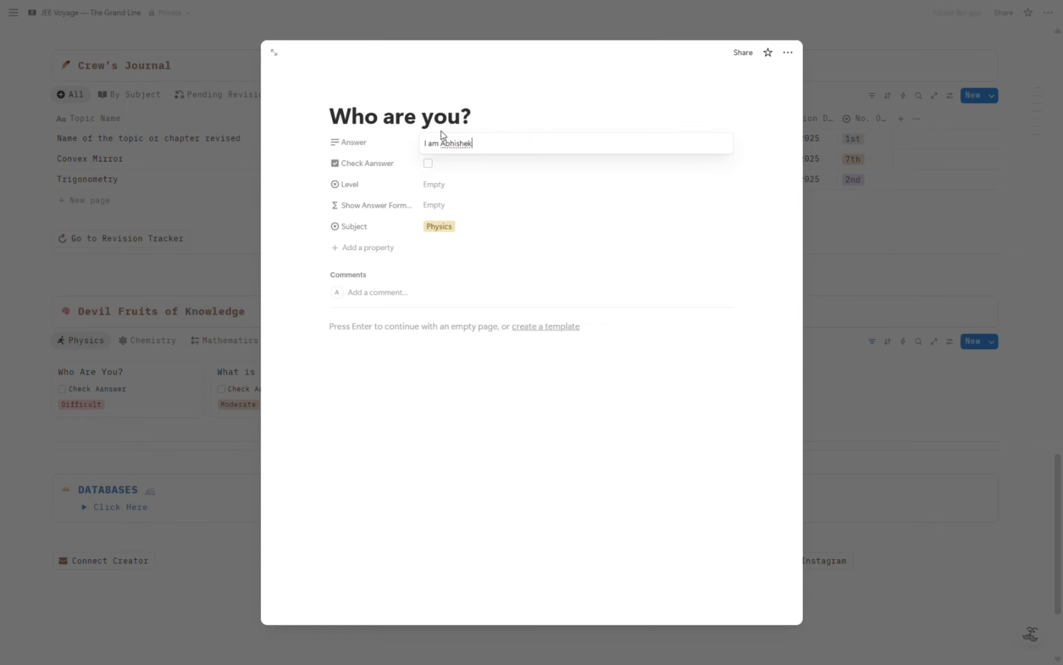
{"action": "left_click", "coordinate": [462, 199]}
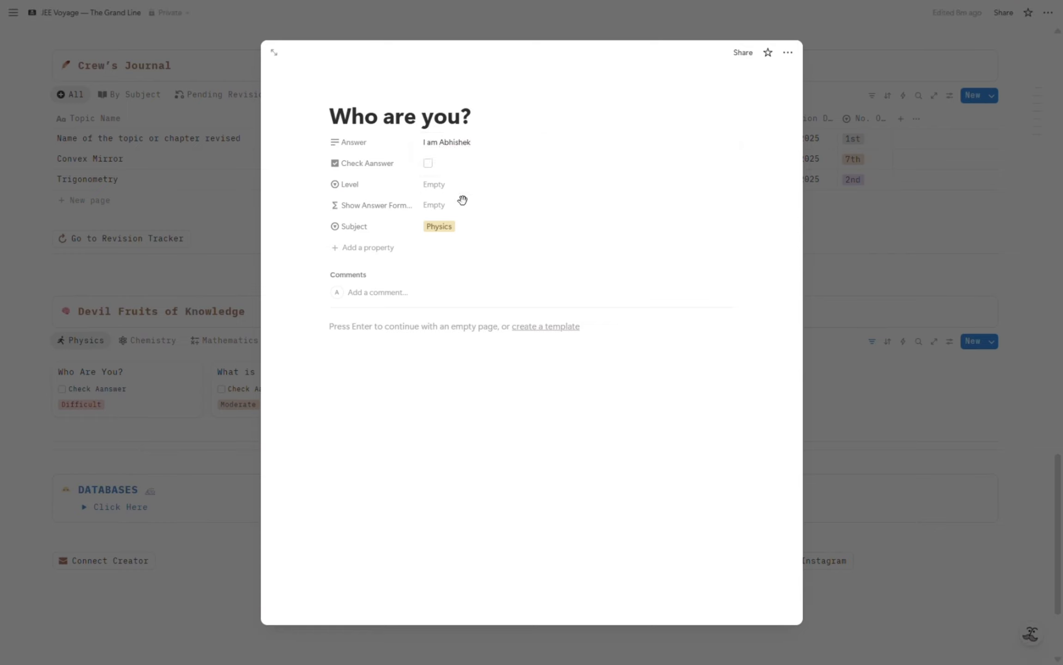
Set the new flashcard's level to New, keep Physics as its subject, and check its answer from the card gallery.
{"action": "left_click", "coordinate": [441, 189]}
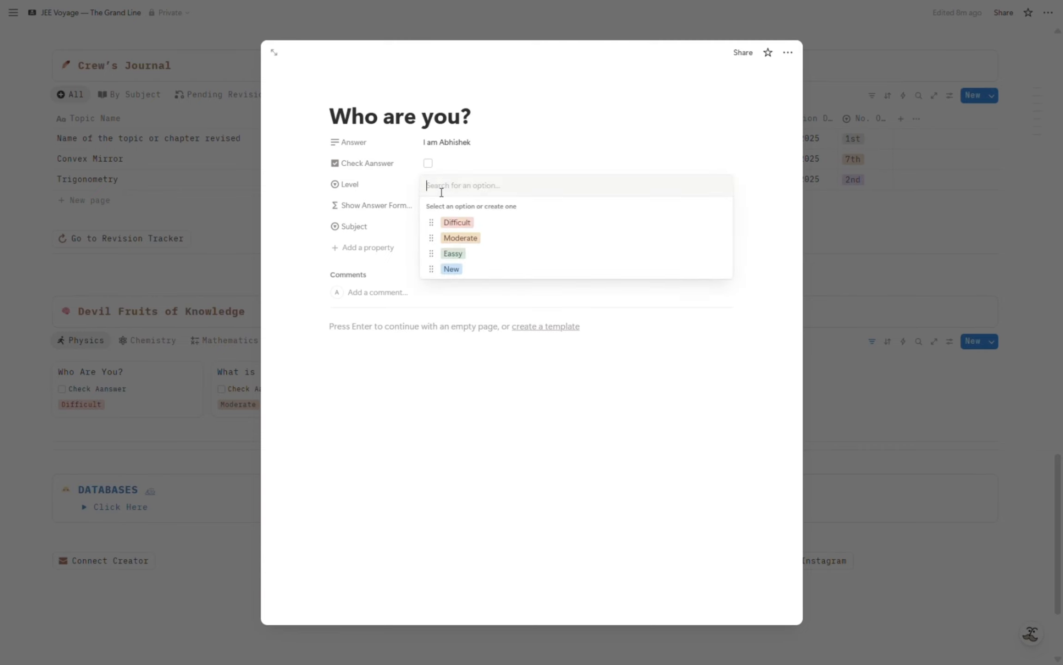
{"action": "left_click", "coordinate": [466, 252]}
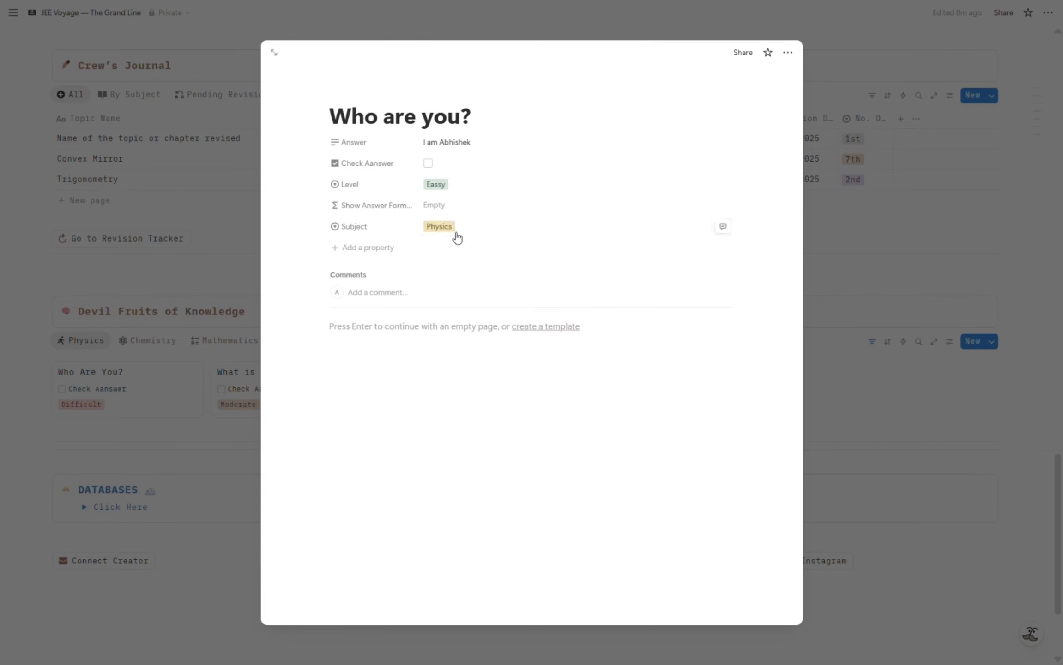
{"action": "left_click", "coordinate": [458, 186]}
{"action": "left_click", "coordinate": [447, 355]}
{"action": "left_click", "coordinate": [437, 188]}
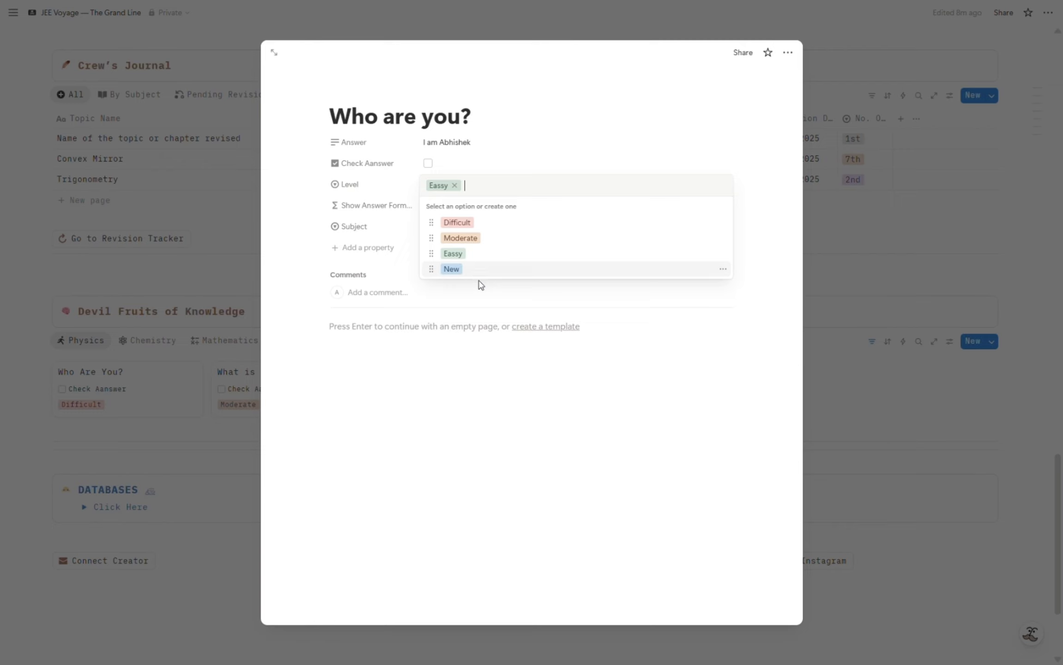
{"action": "left_click", "coordinate": [475, 269]}
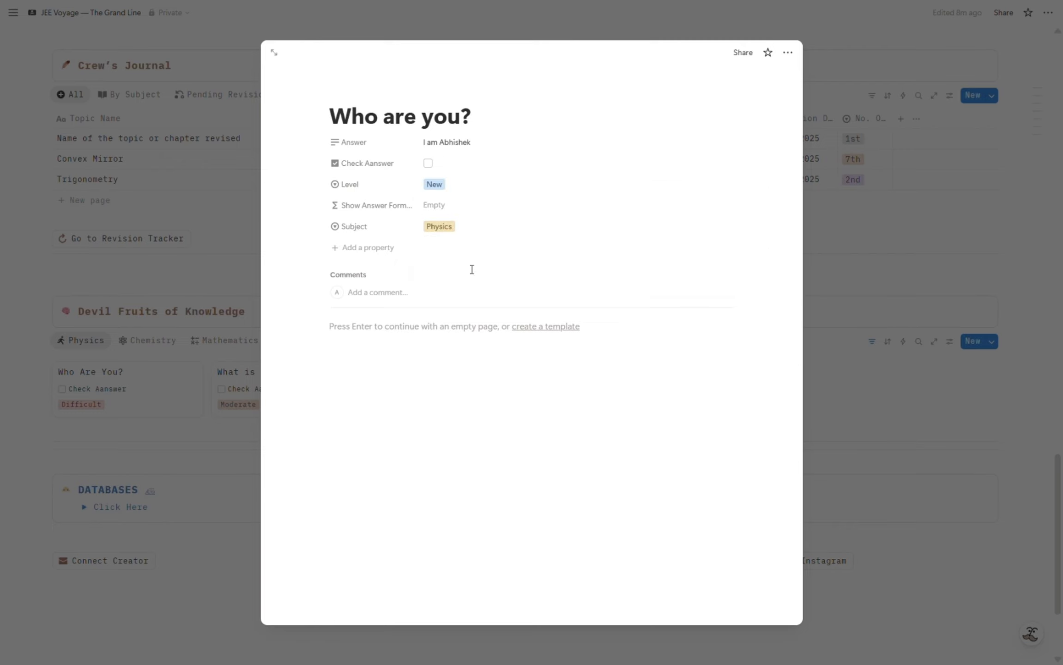
{"action": "left_click", "coordinate": [434, 228]}
{"action": "left_click", "coordinate": [456, 376]}
{"action": "left_click", "coordinate": [202, 138]}
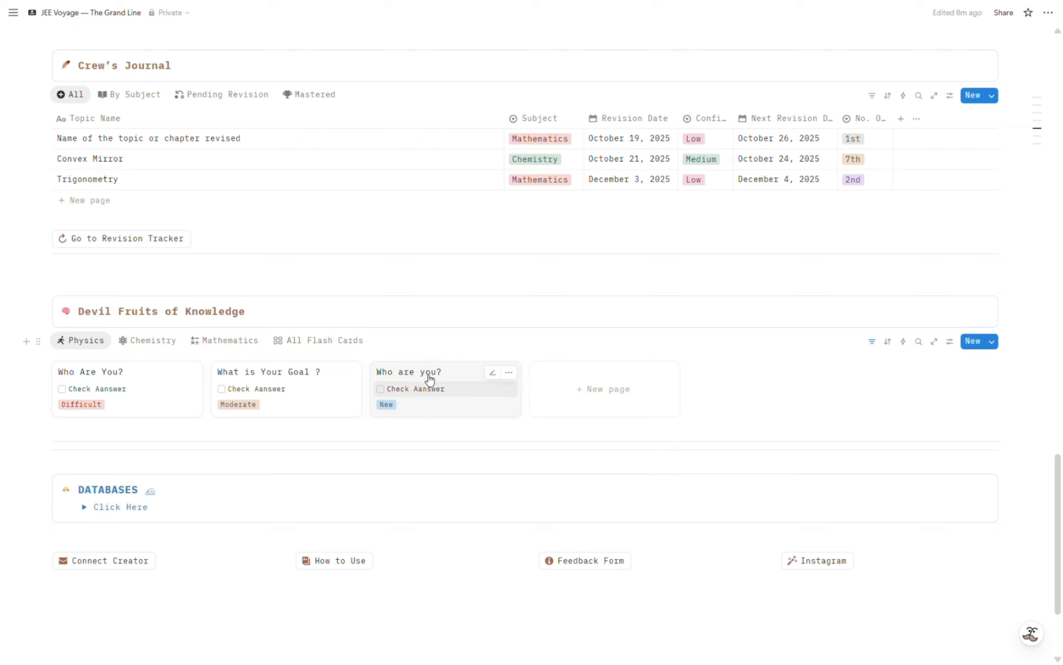
{"action": "left_click", "coordinate": [383, 390]}
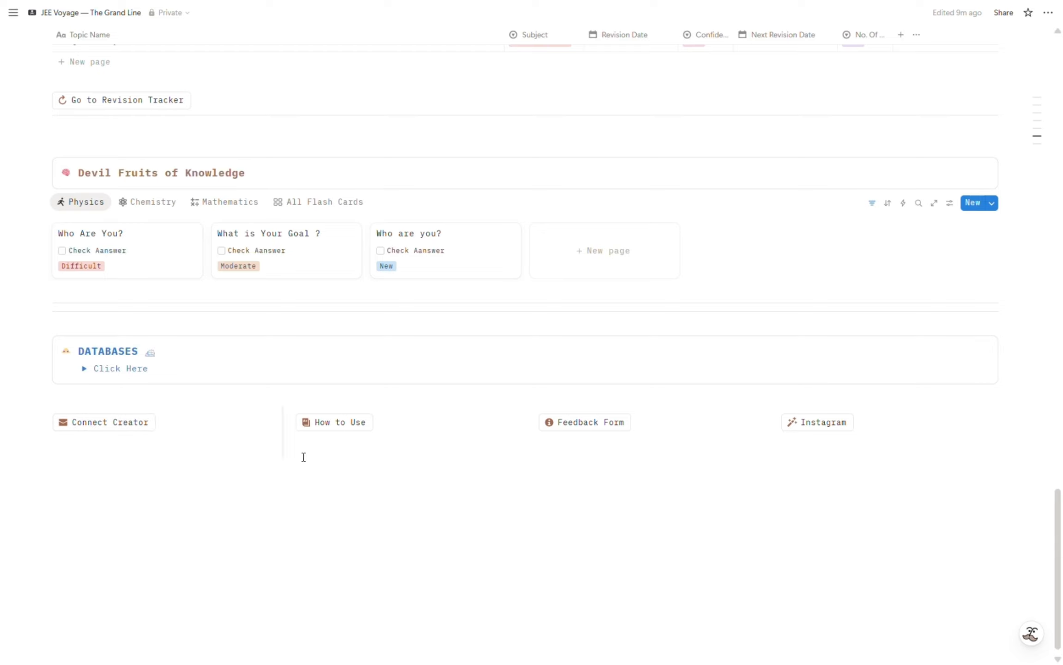
Open the template's How to Use guide and its Feedback Form.
{"action": "left_click", "coordinate": [339, 423]}
{"action": "left_click", "coordinate": [587, 428]}
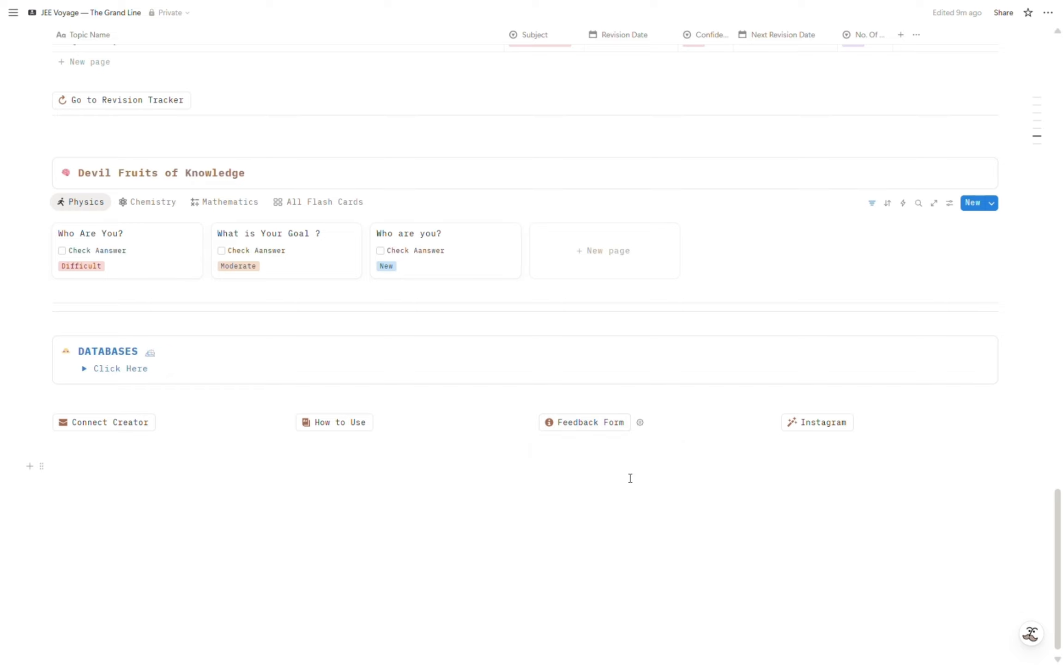